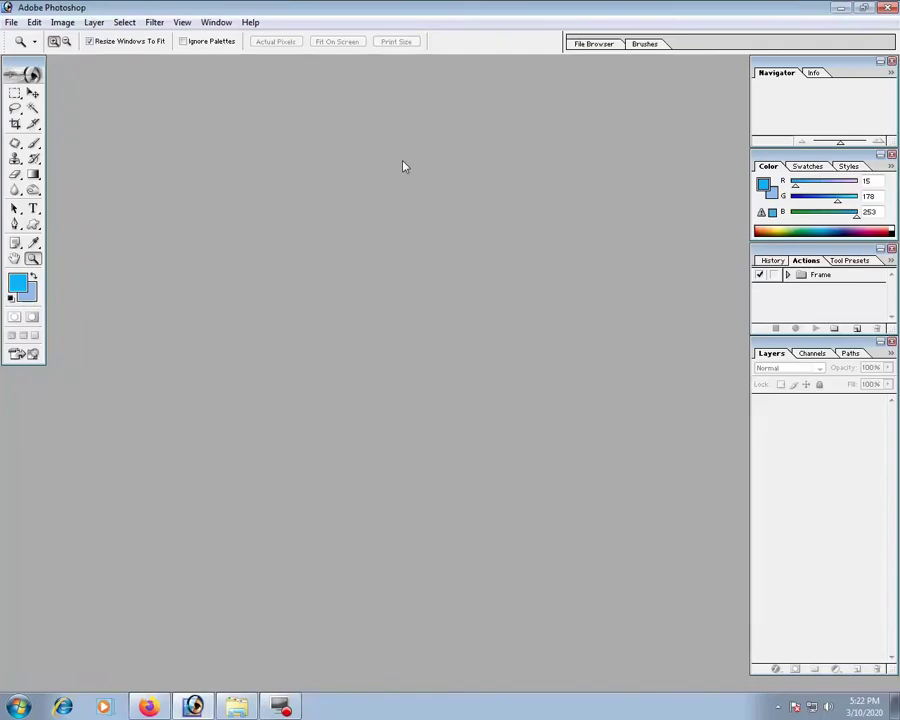
Open Sajal-Ali.jpg from the Action folder in Photoshop and fit it on screen
left_click(240, 710)
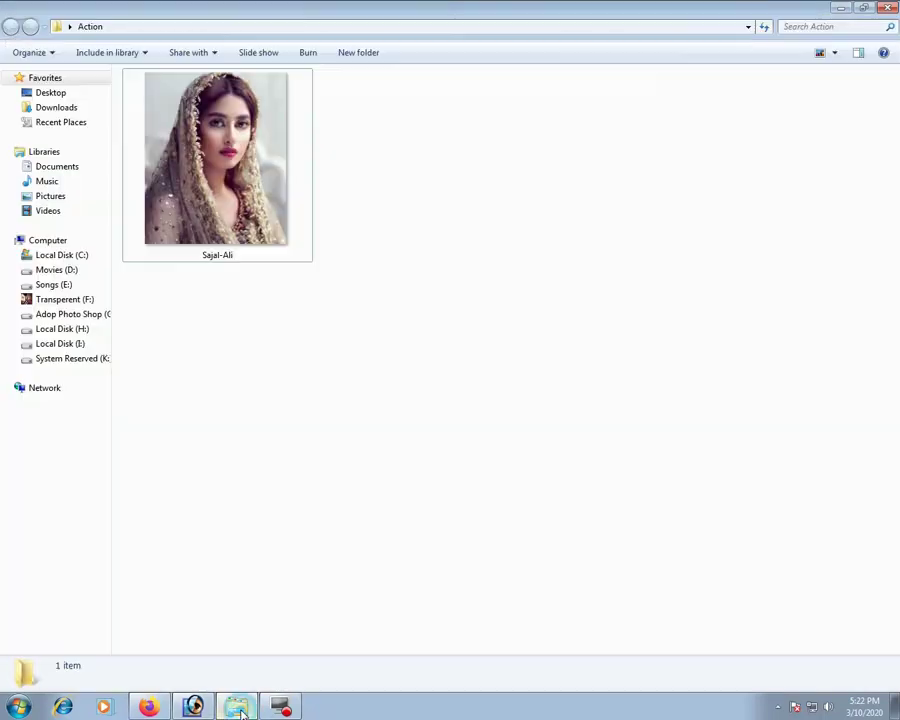
mouse_move(178, 132)
left_mouse_down()
mouse_move(289, 211)
mouse_move(298, 420)
left_mouse_up()
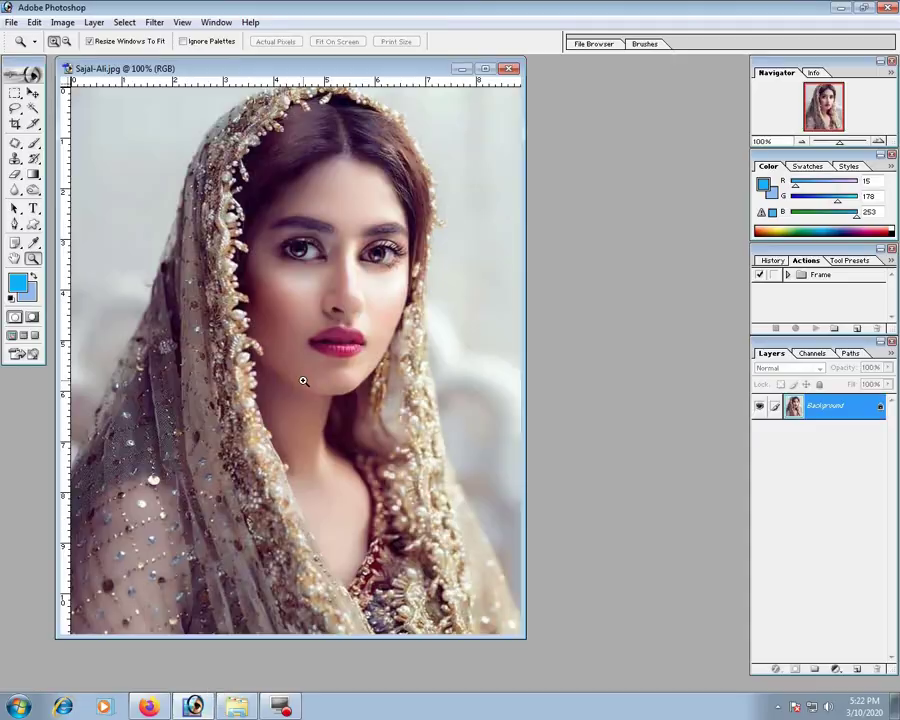
right_click(313, 208)
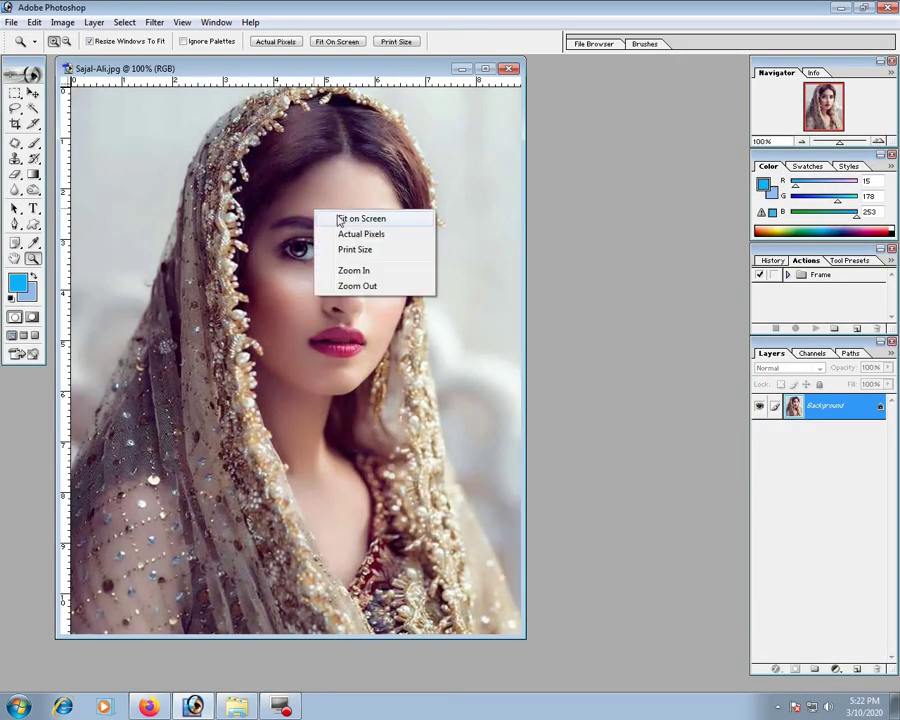
left_click(339, 220)
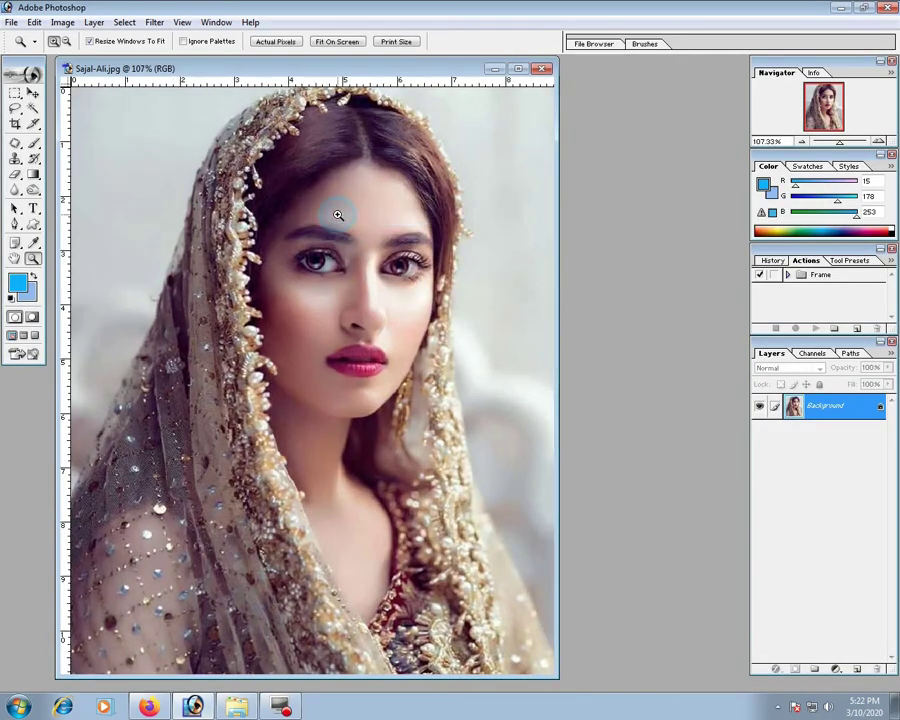
Crop the portrait to 1.4 x 1.8 inches at 300 ppi, centred on her
left_click(16, 125)
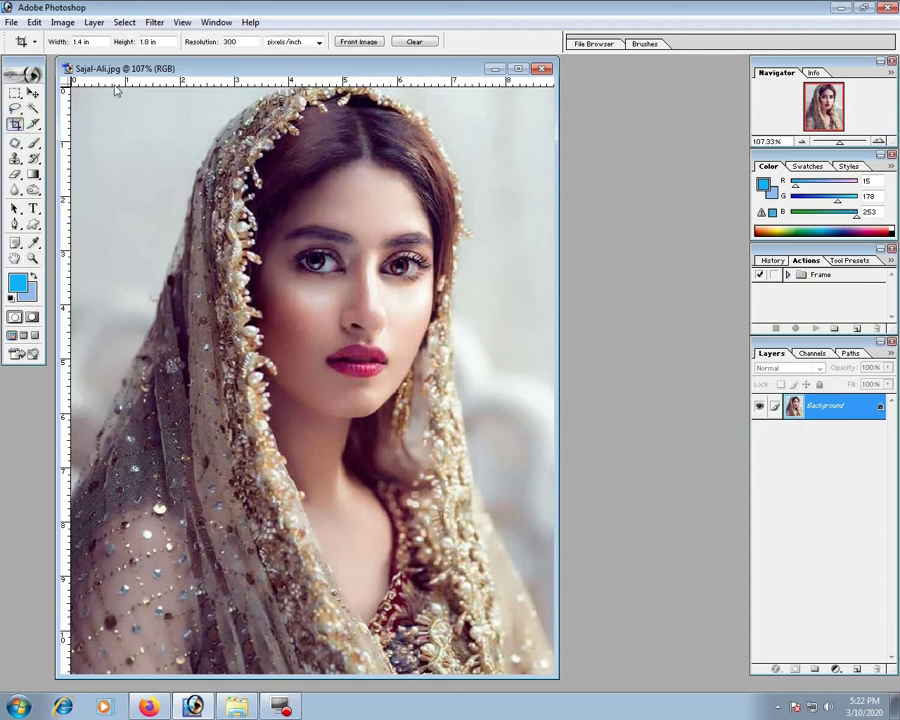
left_click_drag(102, 41, 68, 40)
left_click_drag(160, 41, 142, 41)
left_click_drag(251, 38, 215, 40)
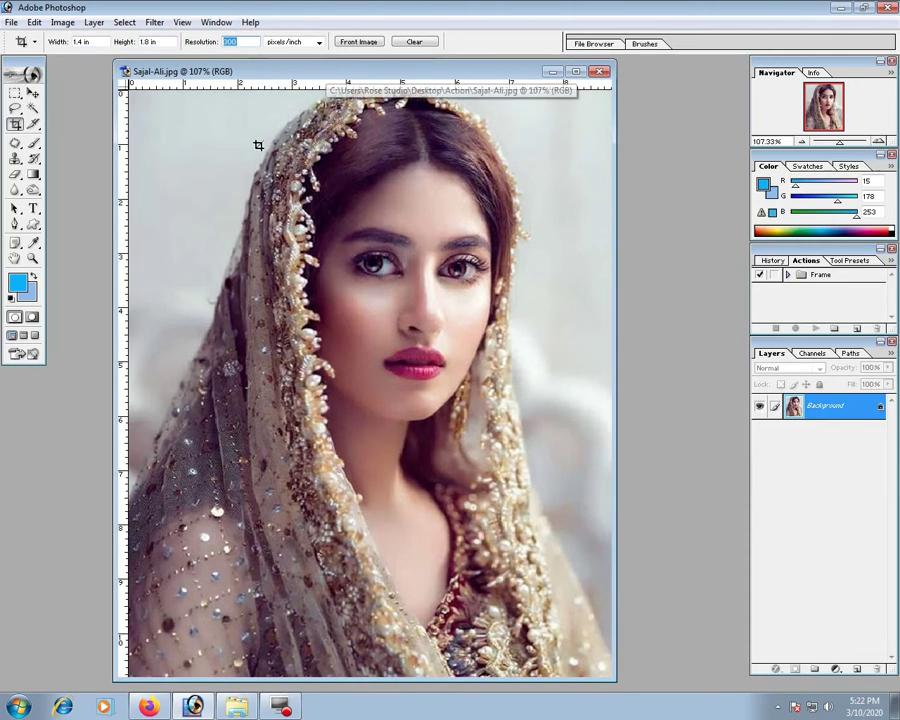
left_click(220, 136)
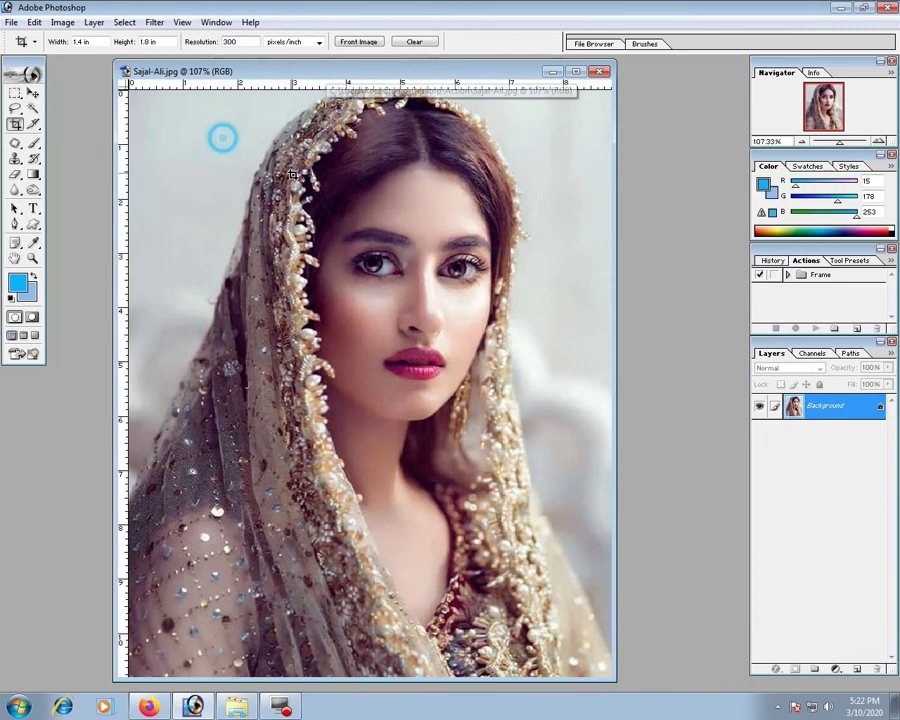
left_click_drag(149, 118, 506, 604)
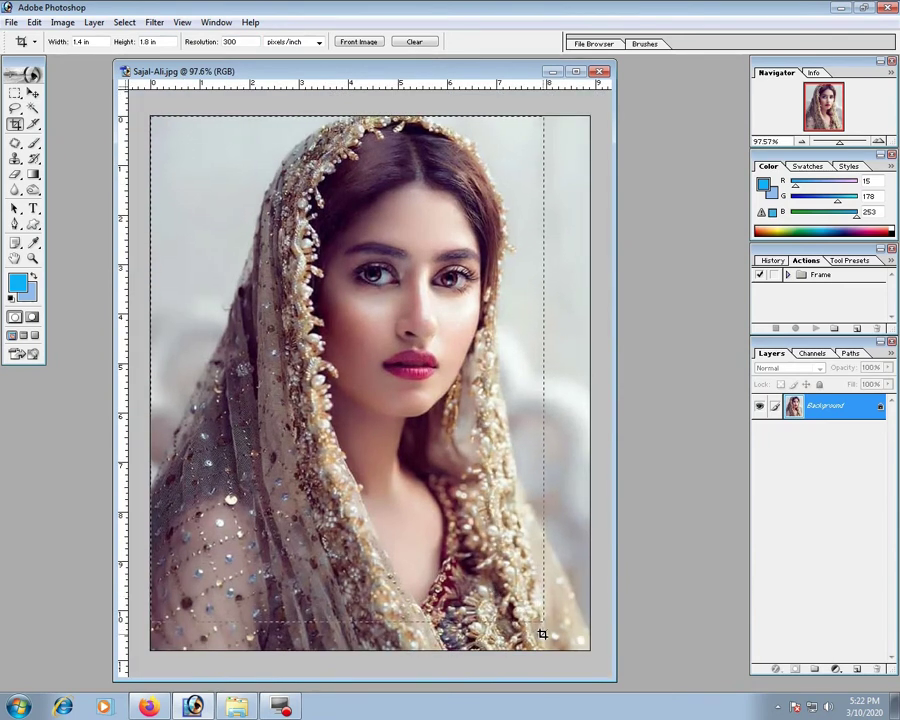
left_click_drag(506, 604, 545, 632)
left_click_drag(508, 540, 528, 540)
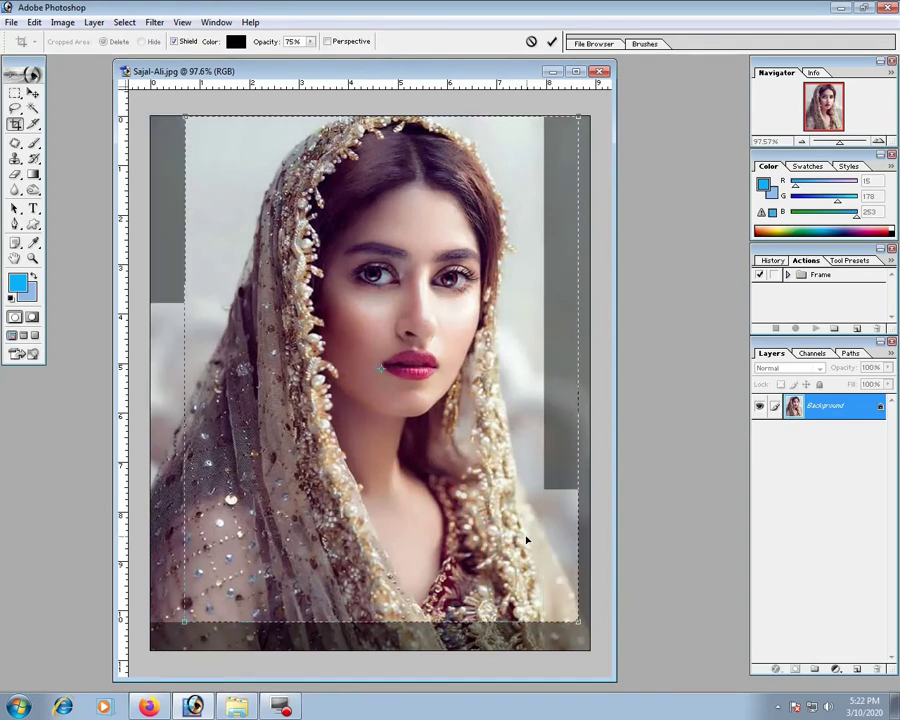
key("Return")
key("ctrl+0")
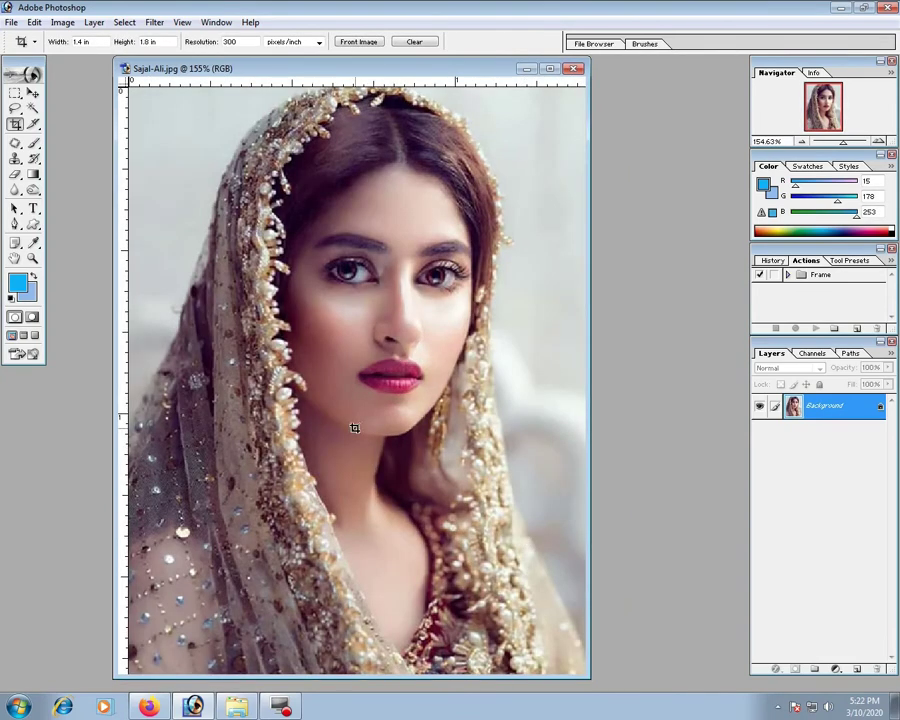
left_click(33, 258)
Zoom in on the veil's left edge and start a pen path up it, undoing misplaced points
left_click_drag(291, 281, 97, 443)
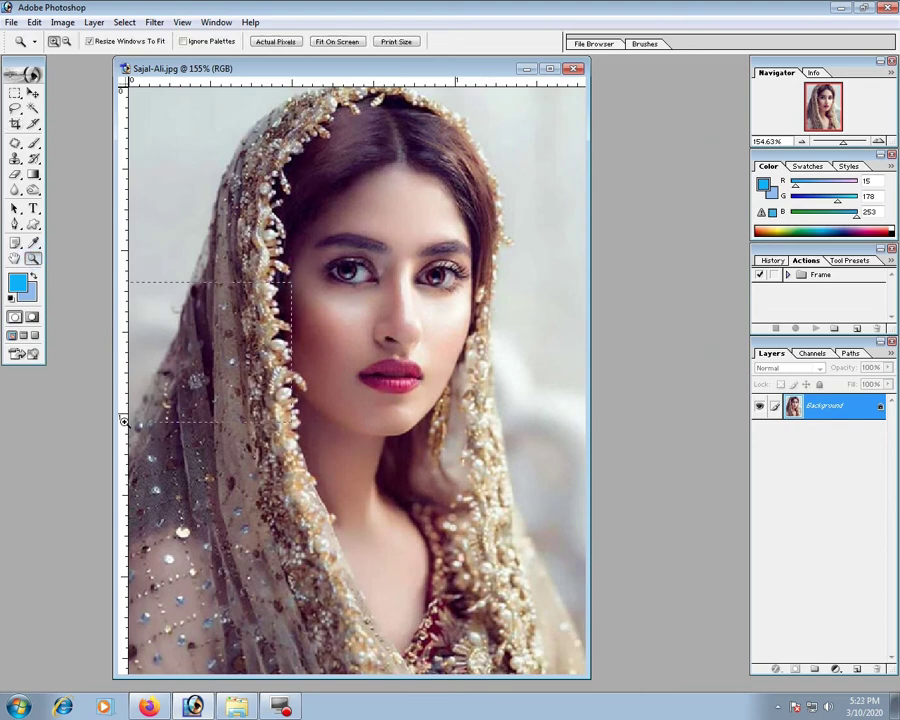
left_click(15, 224)
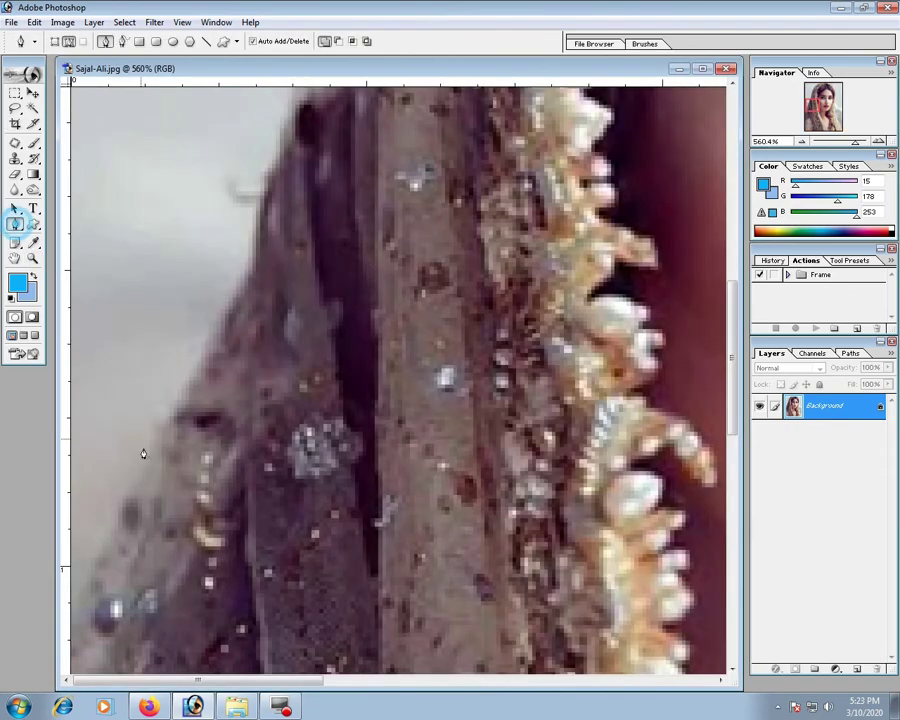
scroll(141, 450, "down", 3)
scroll(201, 345, "down", 1)
left_click(73, 476)
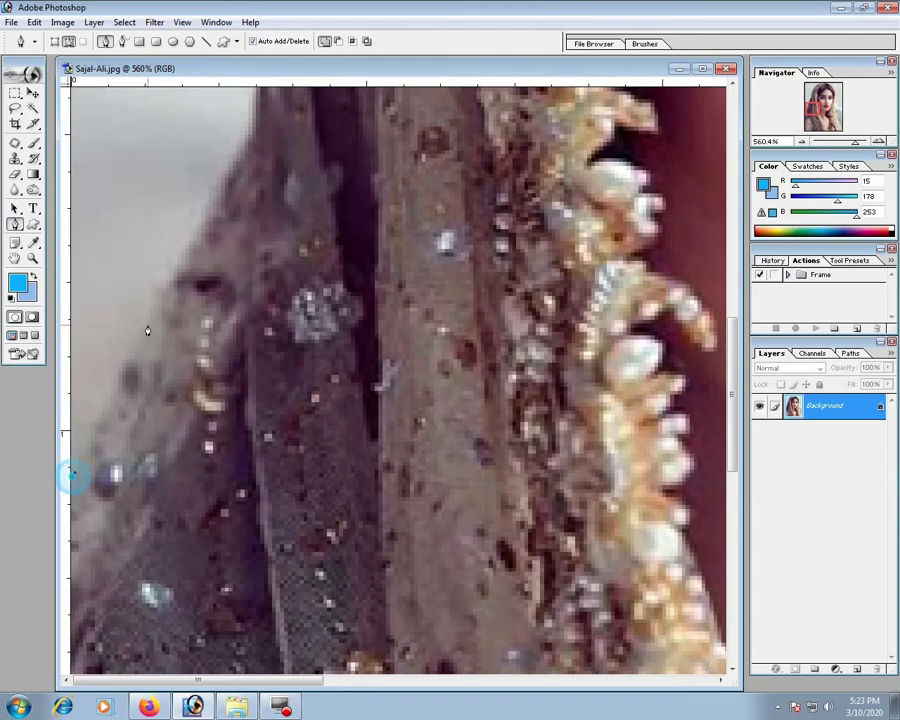
left_click_drag(165, 290, 204, 222)
mouse_move(254, 180)
left_mouse_down()
mouse_move(230, 430)
mouse_move(230, 340)
left_mouse_up()
left_click_drag(267, 247, 265, 388)
left_click_drag(281, 305, 307, 237)
left_click_drag(339, 163, 322, 330)
left_click(345, 251)
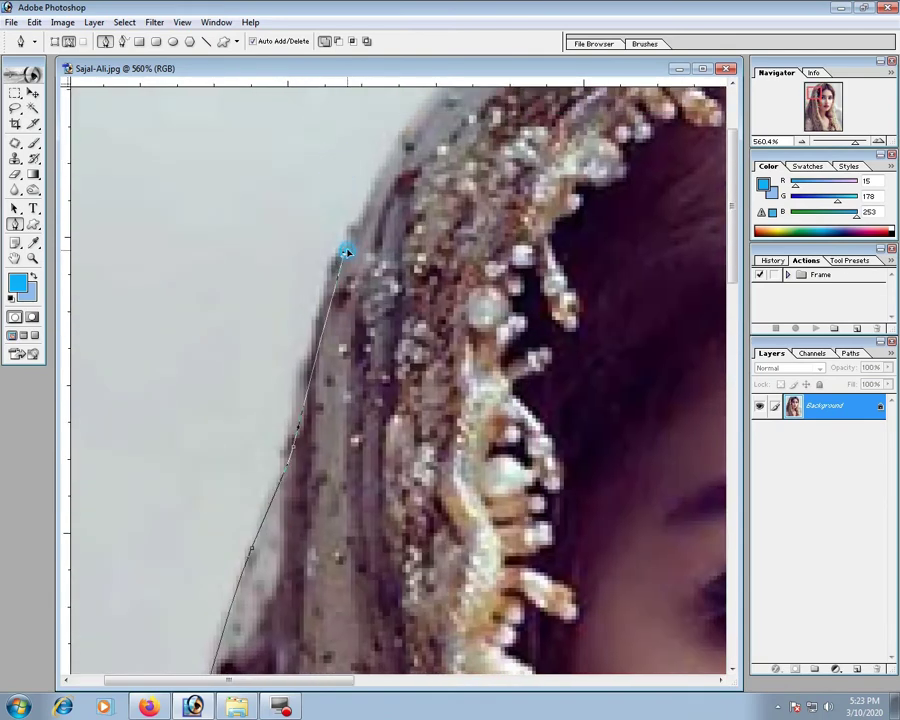
left_click_drag(406, 150, 369, 240)
left_click(340, 258)
key("ctrl+alt+z")
key("ctrl+alt+z")
key("ctrl+alt+z")
Trace the pen path up the left veil edge and across the top of the head
left_click(237, 556)
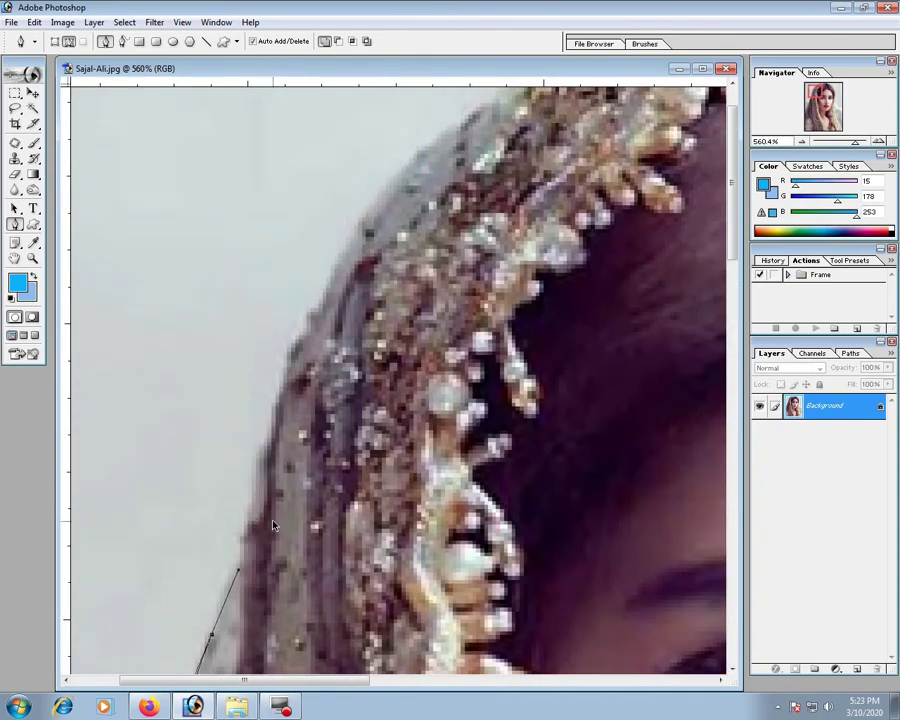
left_click(257, 478)
left_click(284, 388)
left_click(332, 276)
left_click(375, 206)
left_click_drag(494, 152, 409, 207)
left_click(445, 147)
left_click_drag(600, 150, 430, 150)
left_click(490, 88)
mouse_move(580, 88)
left_mouse_down()
mouse_move(355, 105)
mouse_move(382, 88)
left_mouse_up()
mouse_move(653, 101)
left_mouse_down()
mouse_move(688, 124)
mouse_move(484, 173)
mouse_move(550, 192)
left_mouse_up()
Continue the path down the right hair, earring and veil edge, then around below the photo
left_click_drag(617, 316, 646, 376)
mouse_move(650, 494)
left_mouse_down()
mouse_move(614, 260)
mouse_move(628, 230)
left_mouse_up()
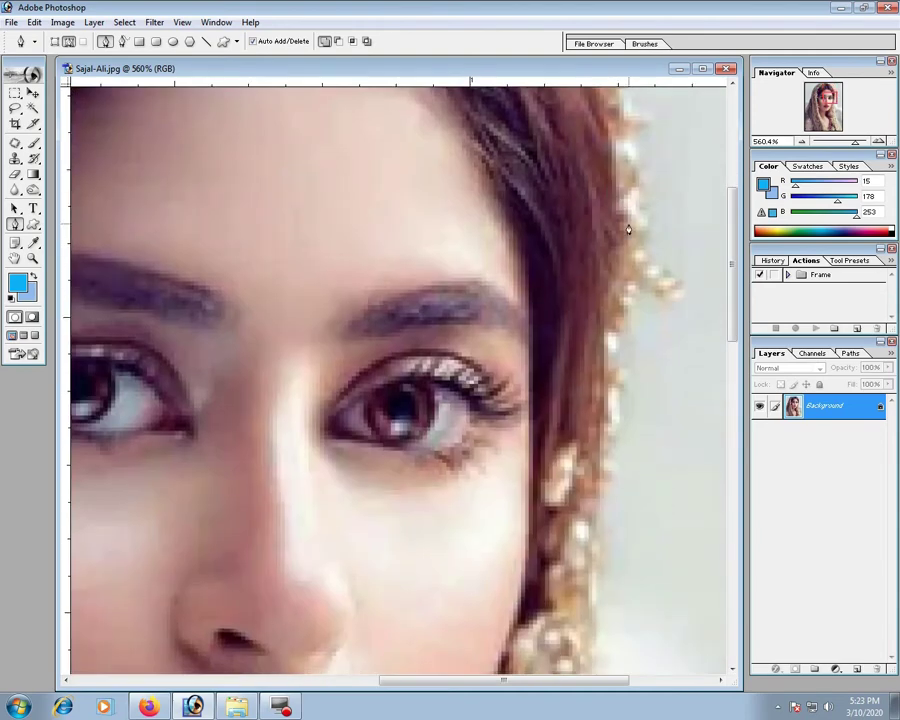
left_click_drag(618, 341, 619, 351)
mouse_move(603, 496)
left_mouse_down()
mouse_move(593, 545)
mouse_move(585, 333)
mouse_move(584, 400)
mouse_move(554, 246)
left_mouse_up()
left_click_drag(565, 301, 581, 396)
left_click_drag(617, 533, 502, 183)
left_click_drag(551, 320, 588, 419)
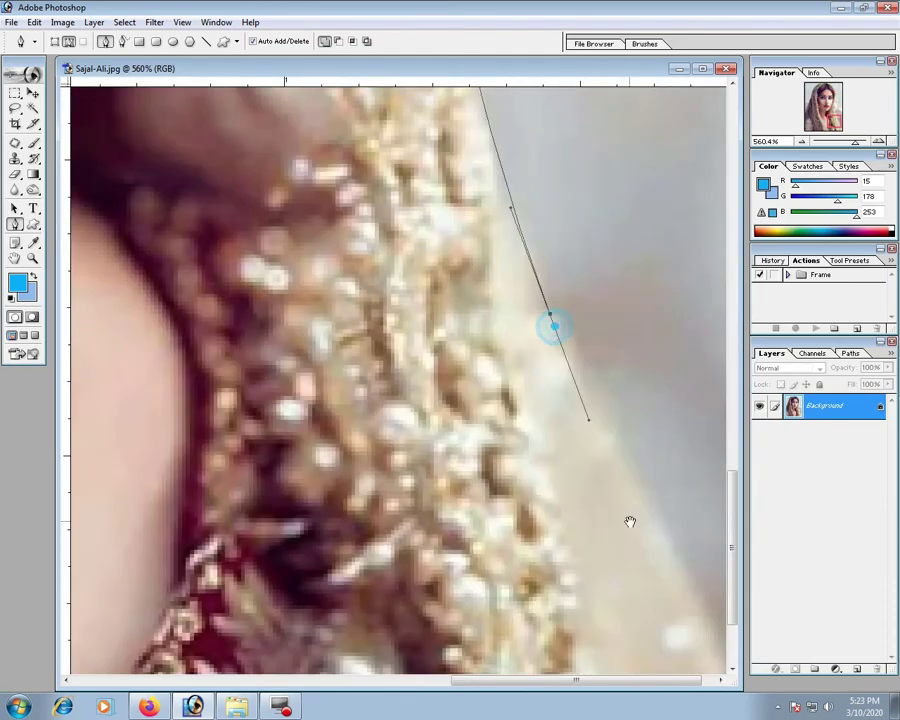
left_click_drag(630, 521, 600, 385)
left_click_drag(705, 566, 713, 573)
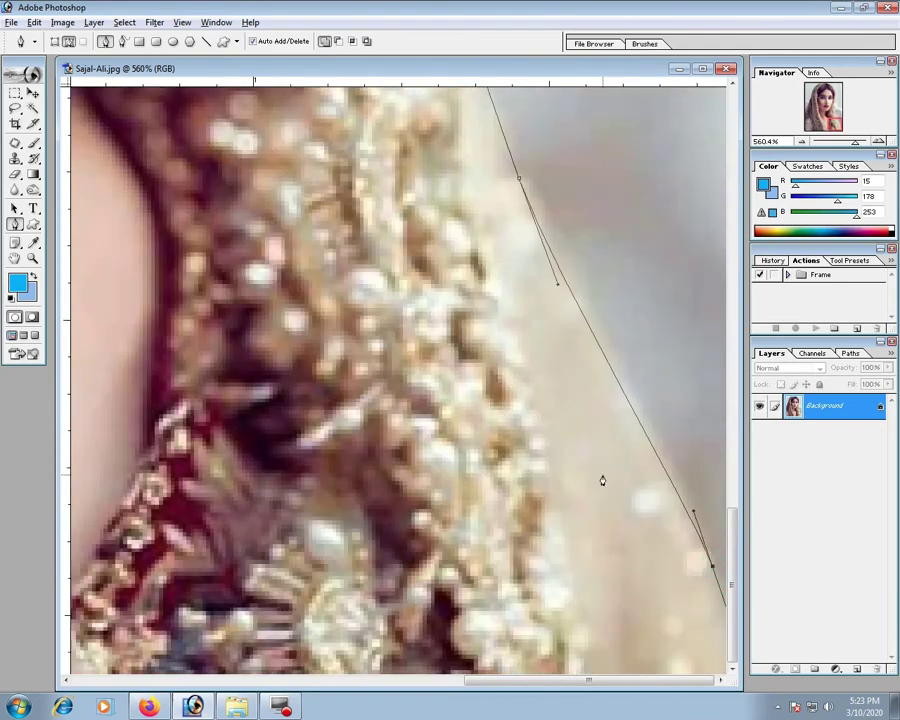
key("ctrl+0")
left_click_drag(548, 556, 556, 566)
left_click_drag(357, 584, 317, 574)
Close the pen path, turn it into a selection and feather it by 1 pixel
left_click_drag(283, 482, 290, 456)
left_click(297, 420)
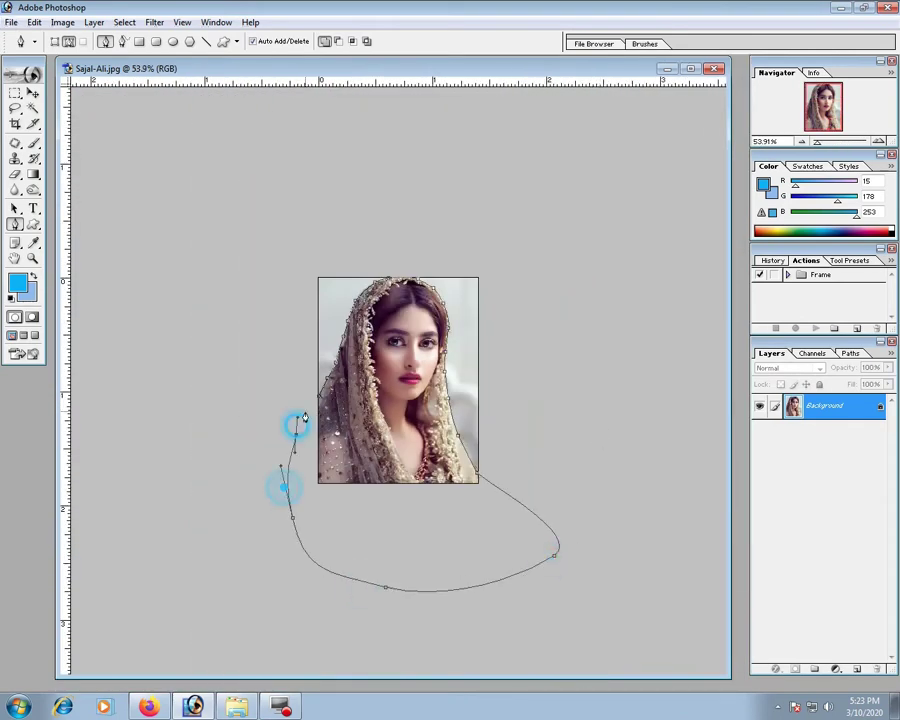
key("ctrl+Return")
key("w")
right_click(410, 368)
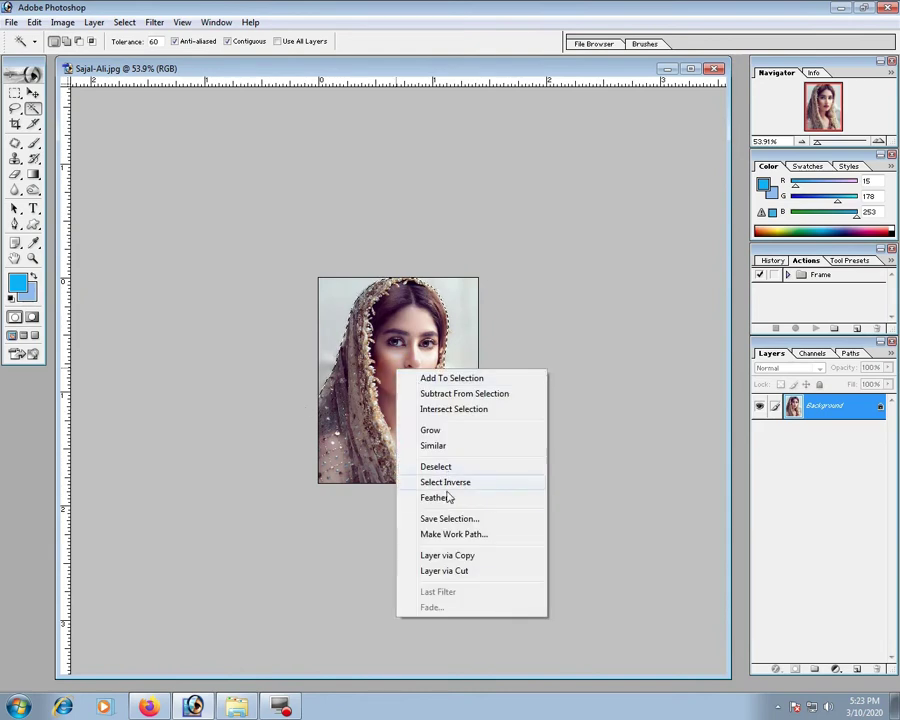
left_click(449, 493)
type("1")
key("Return")
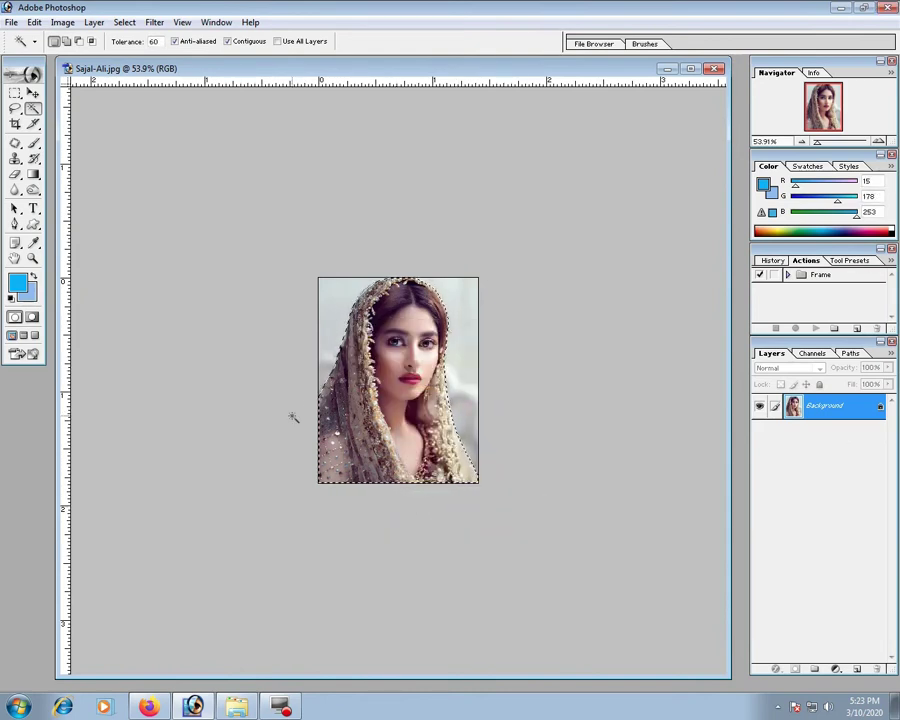
Copy the selected portrait and paste it onto a new layer
left_click(34, 22)
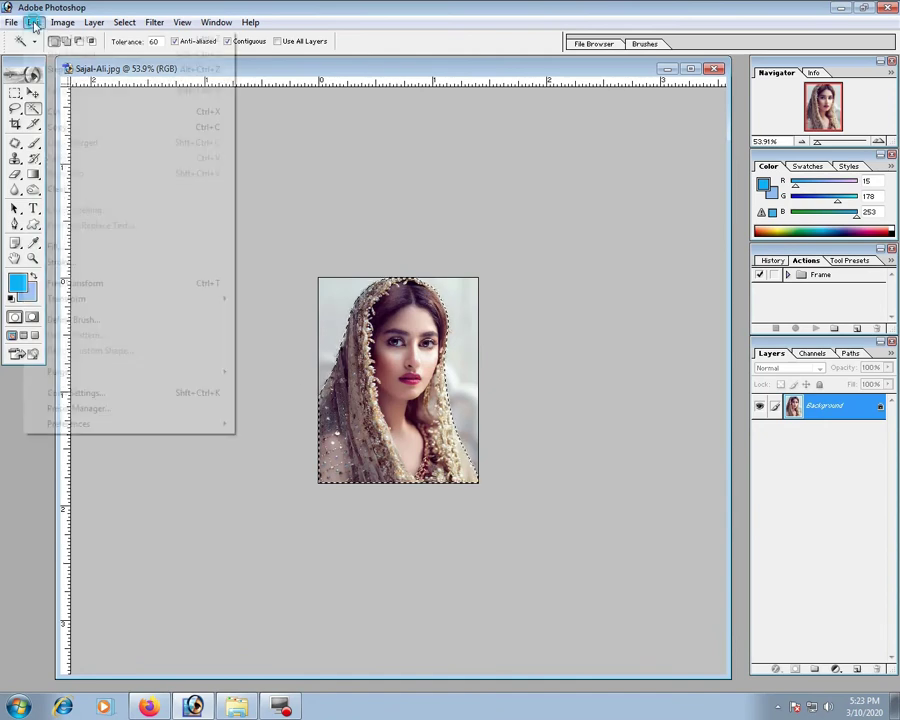
left_click(52, 127)
left_click(34, 22)
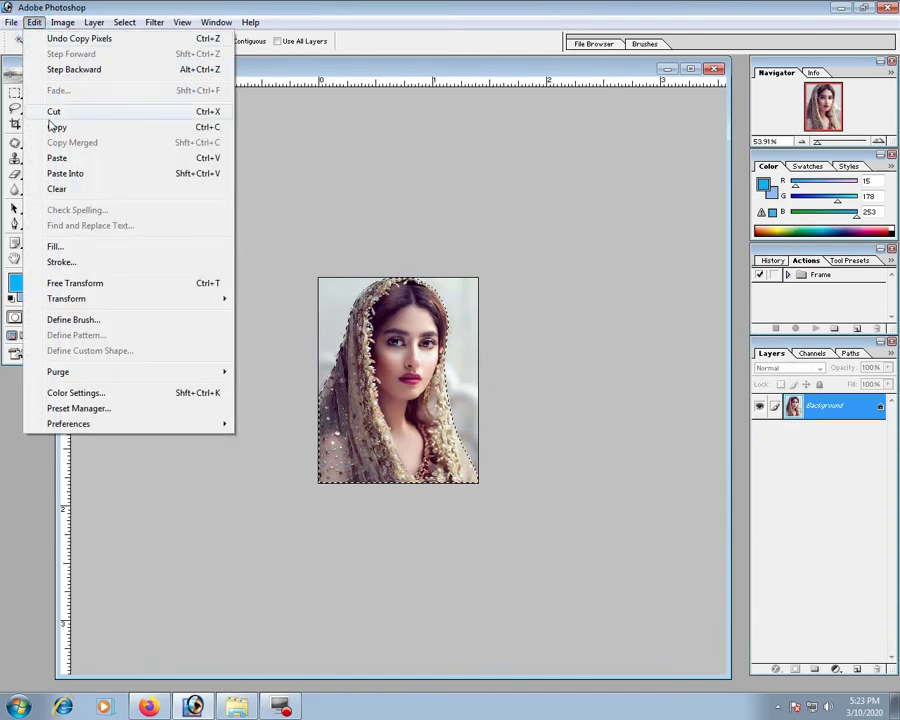
left_click(52, 155)
Fill the Background layer with blue and check the edges around the face up close
left_click(830, 443)
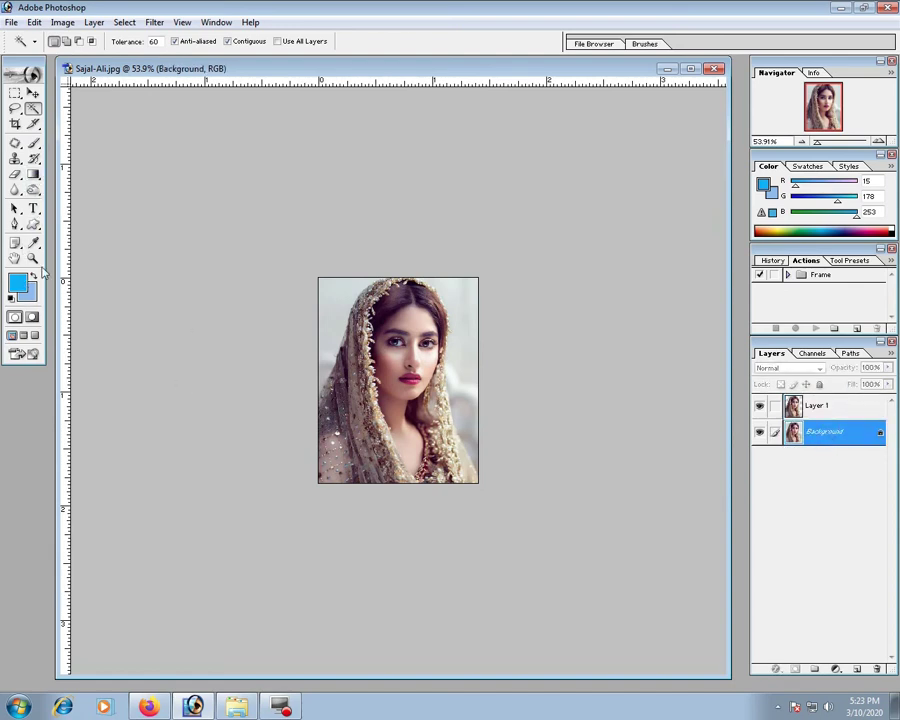
key("alt+BackSpace")
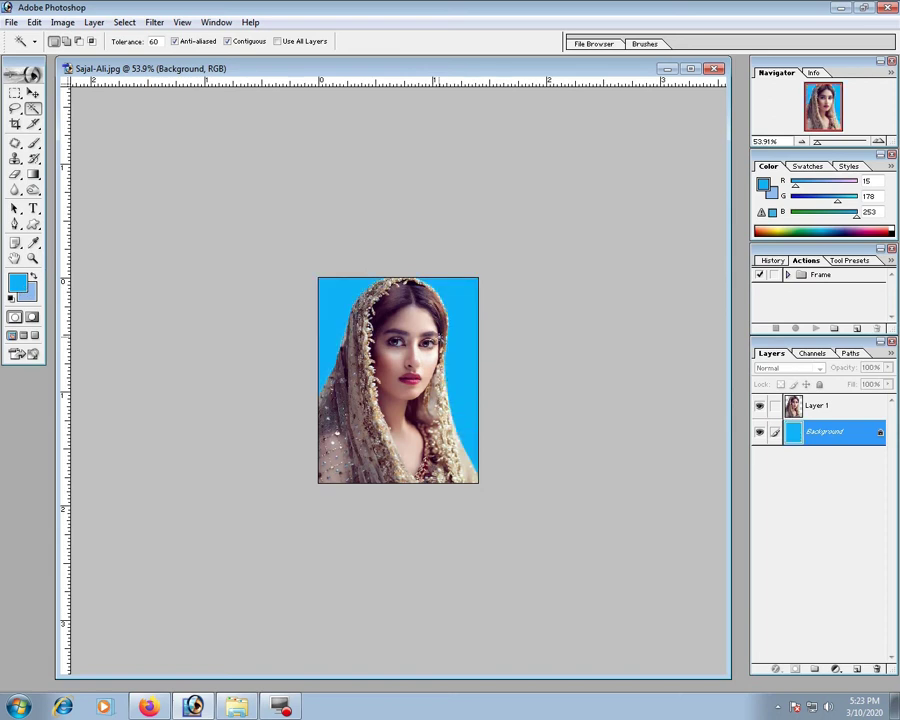
key("z")
left_click_drag(374, 320, 506, 425)
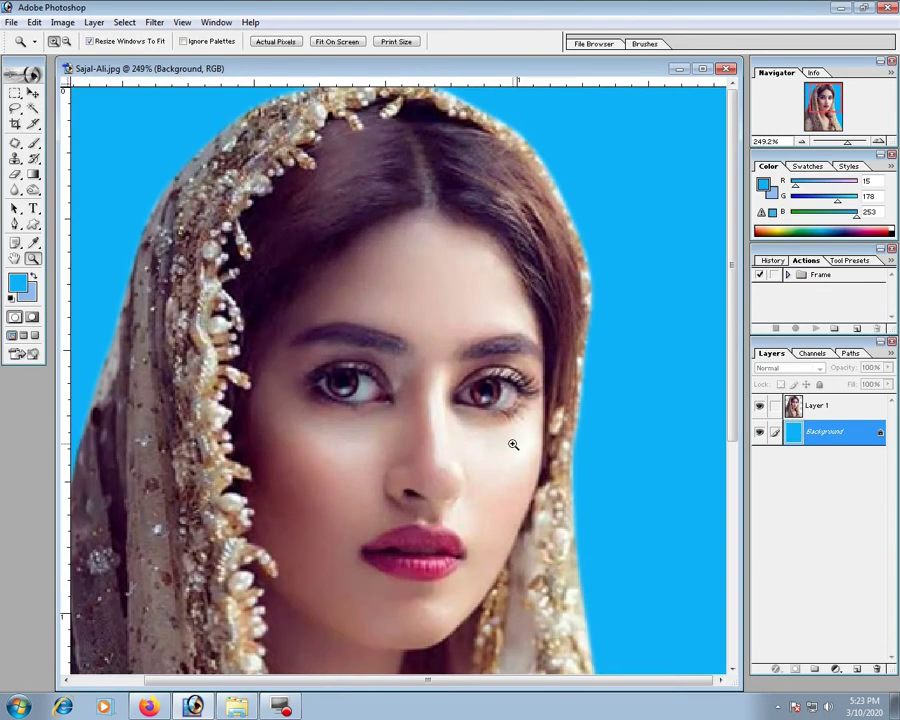
key("ctrl+0")
Merge the portrait layer into the blue Background with Layer > Merge Linked
left_click(830, 408)
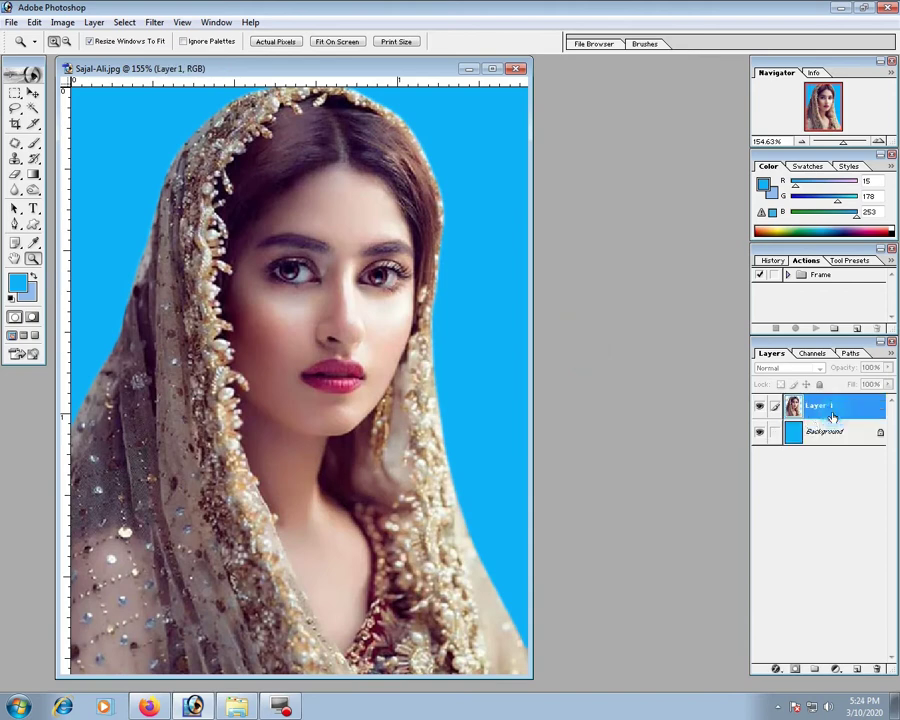
left_click(93, 22)
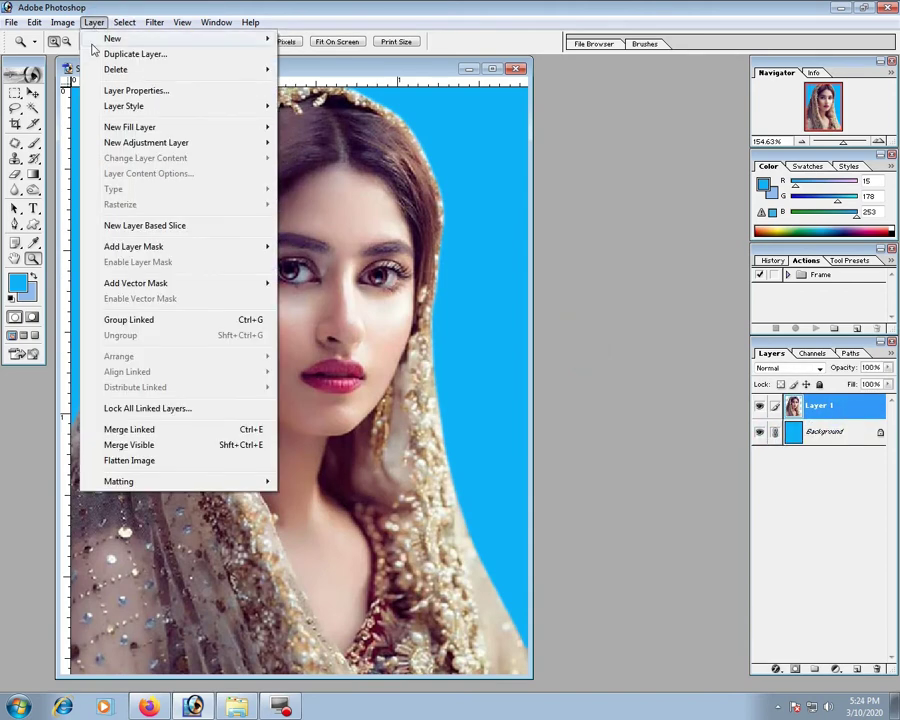
left_click(140, 429)
right_click(346, 237)
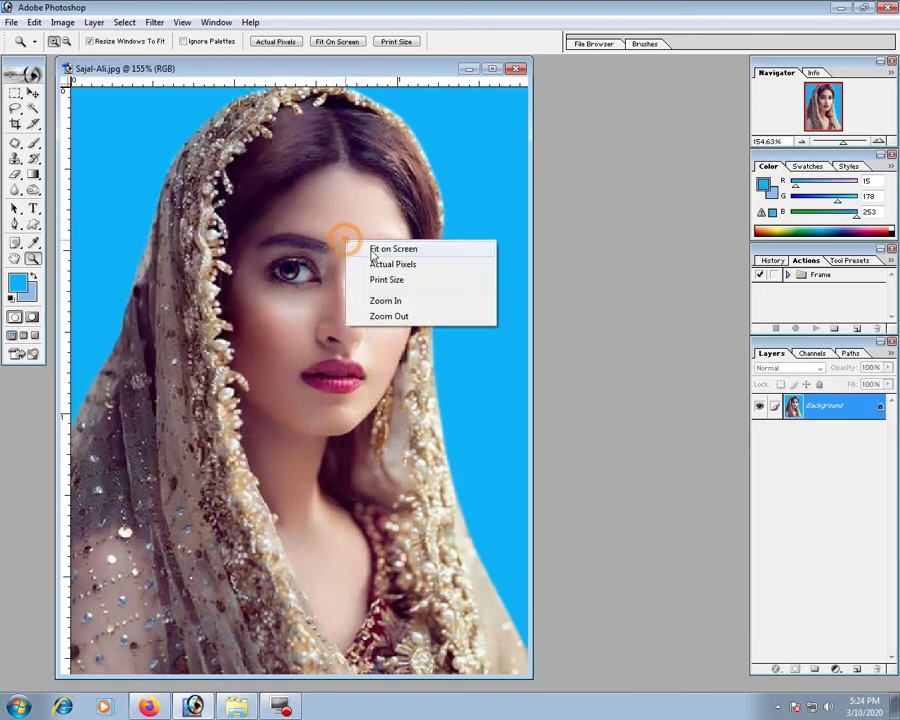
left_click_drag(295, 68, 310, 70)
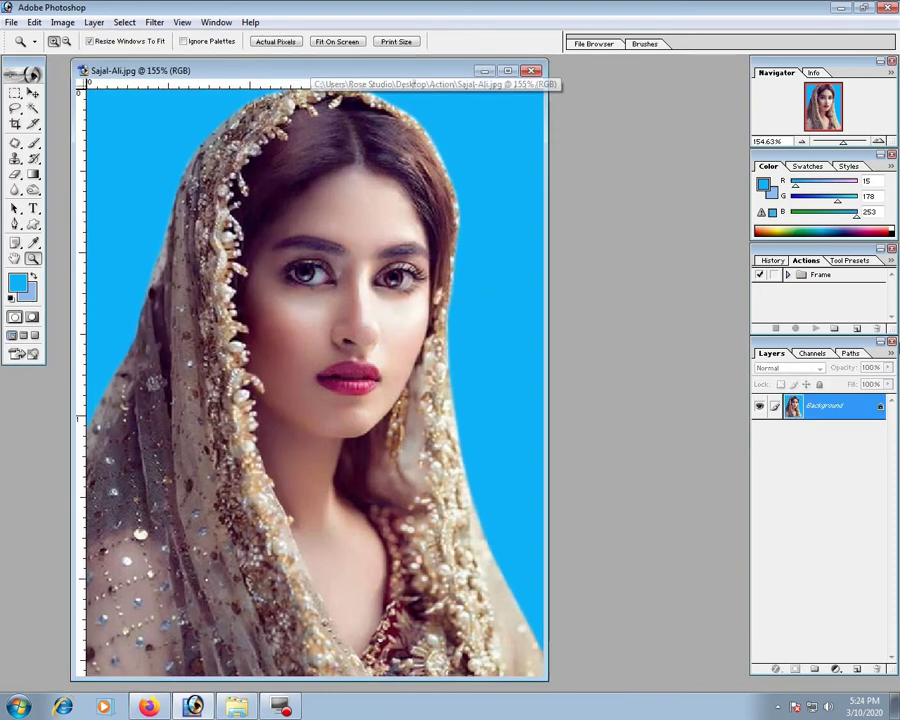
Create a Passport size action set with a new action '8 Passport size' on F2, and start recording
left_click(834, 329)
type("Passport size")
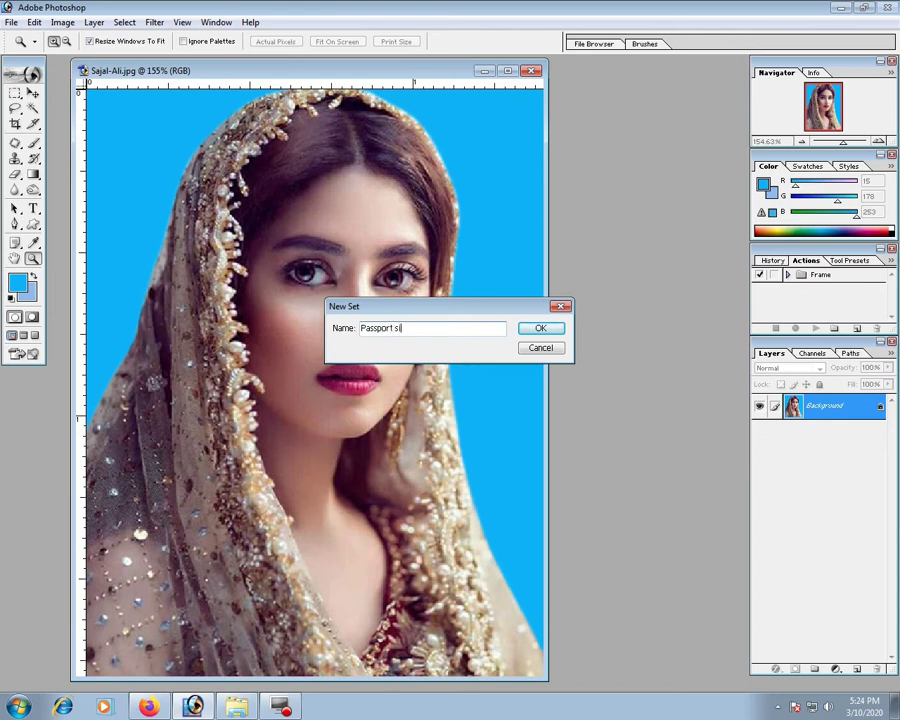
left_click(540, 330)
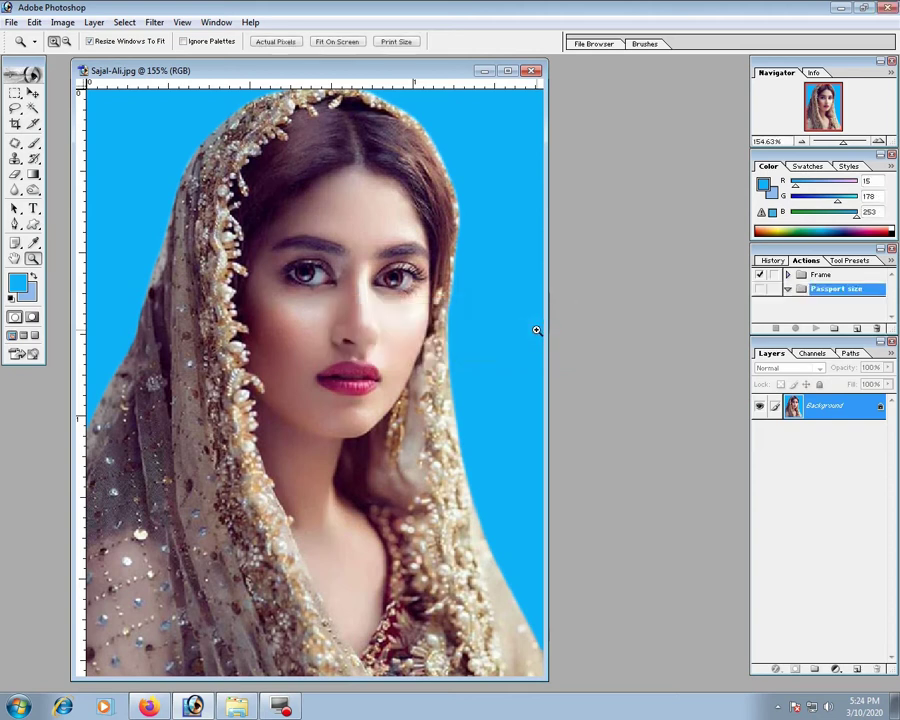
left_click(856, 329)
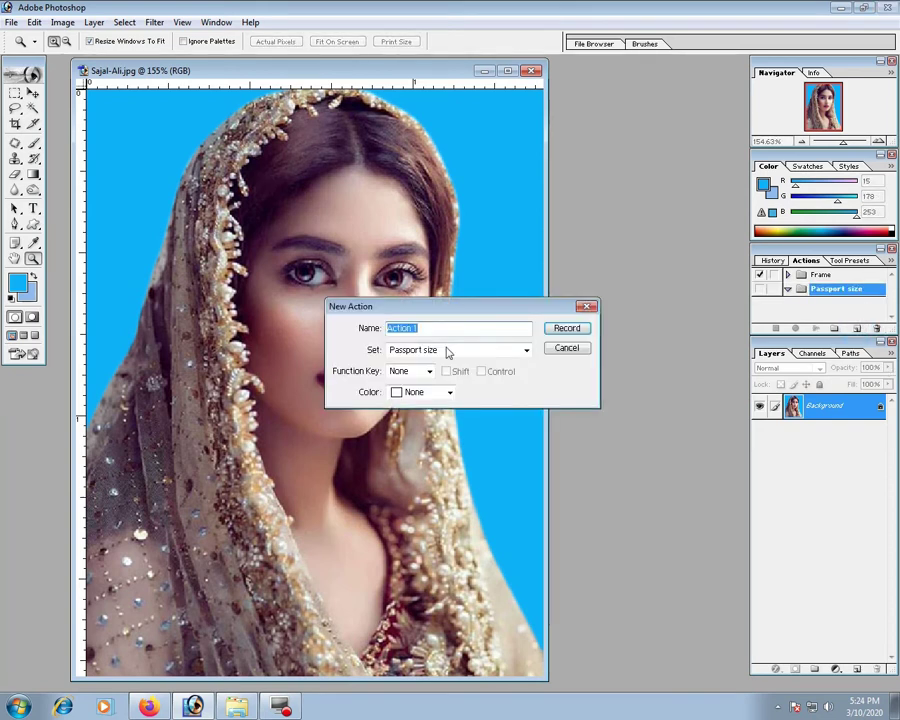
type("8 Passport size")
left_click(429, 371)
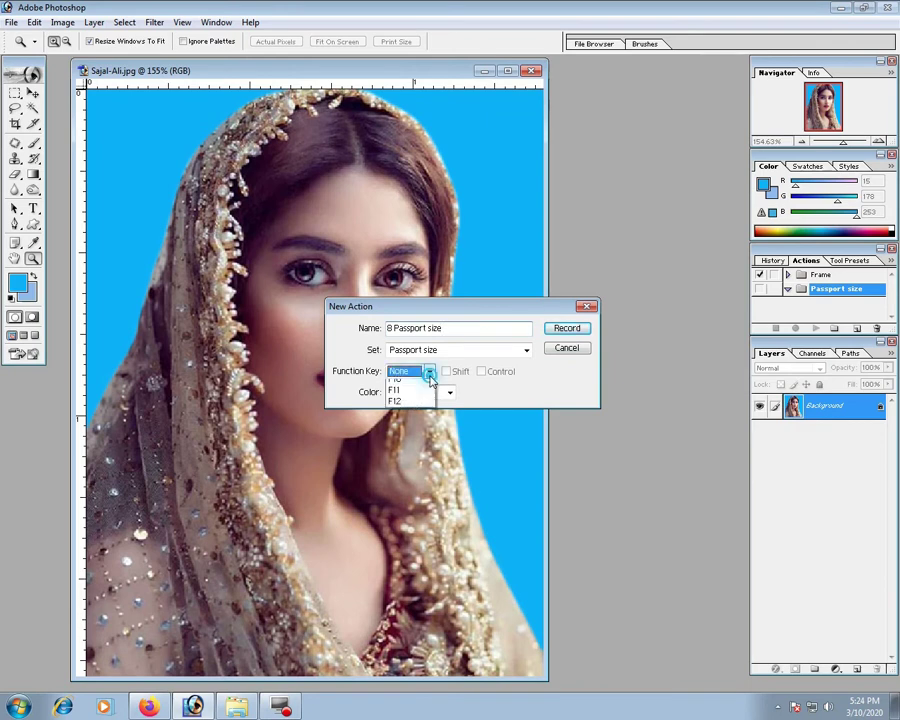
left_click(405, 410)
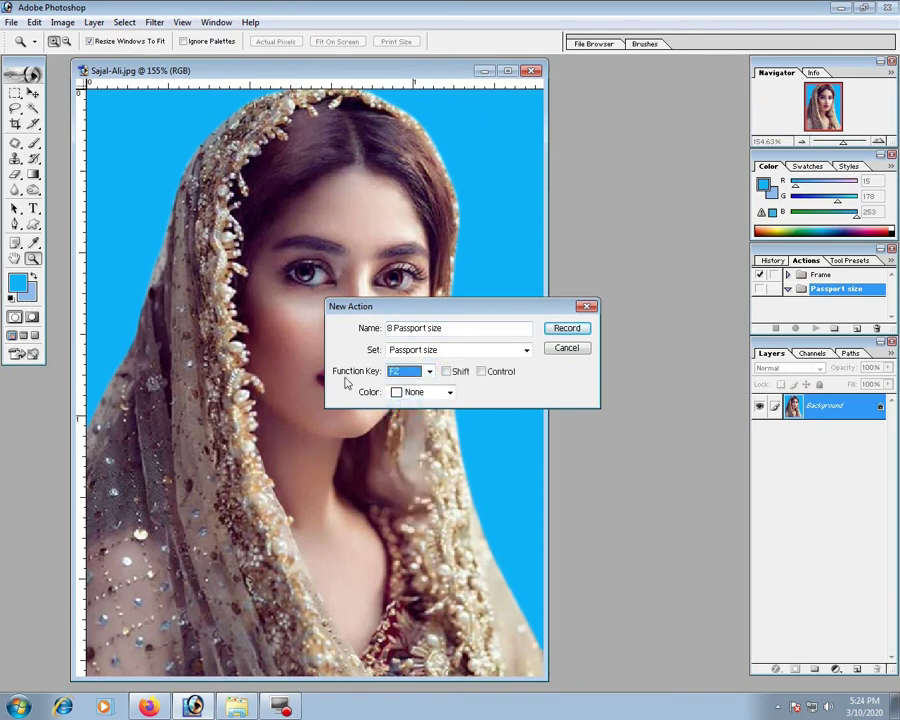
left_click(567, 329)
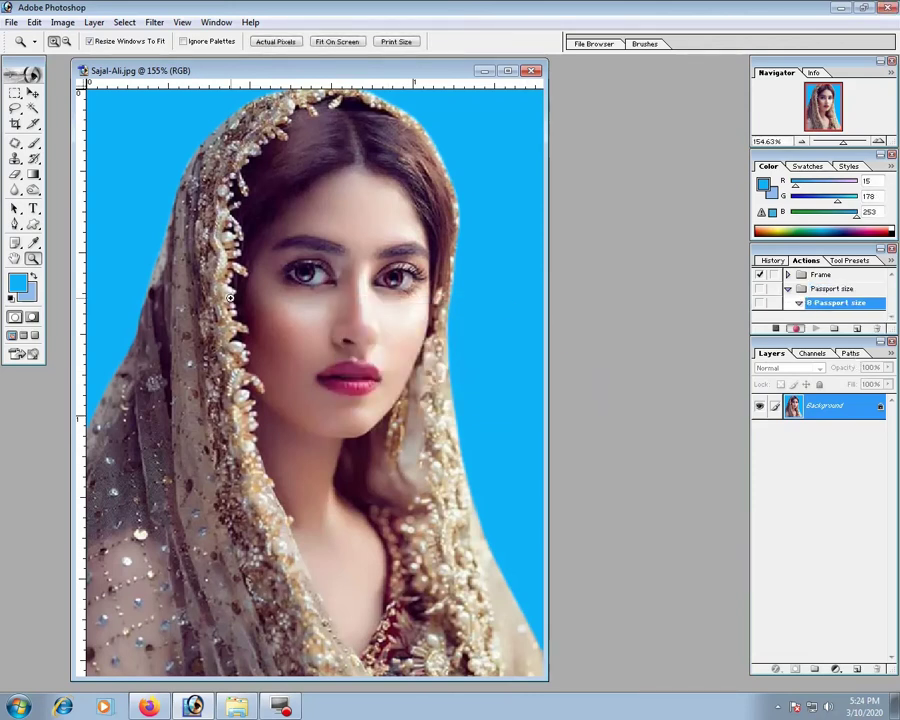
Marquee-select the entire portrait image
key("m")
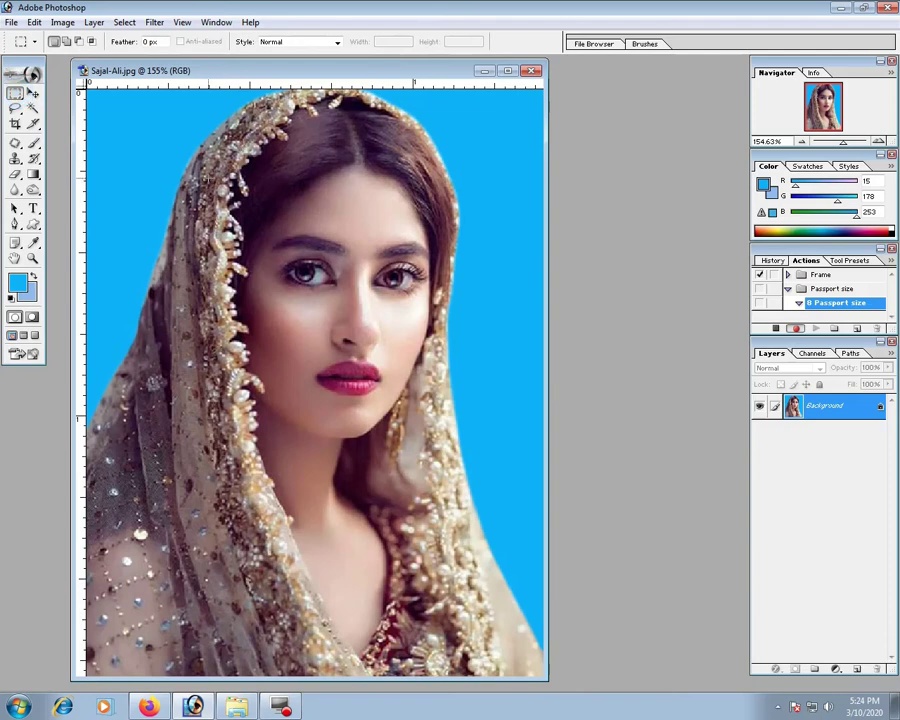
key("ctrl+0")
left_click_drag(117, 131, 300, 345)
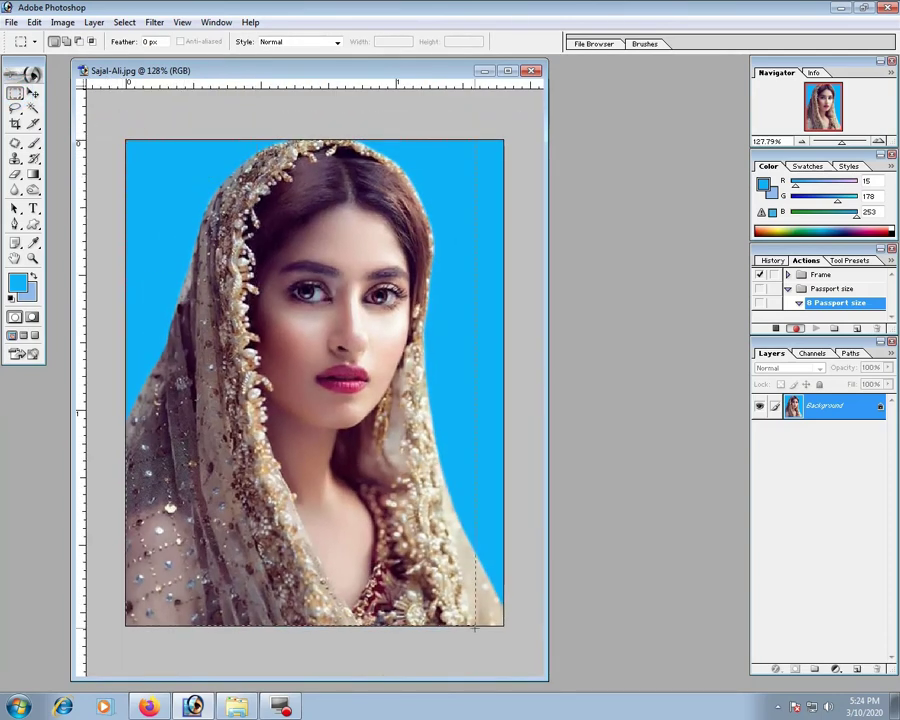
left_click_drag(475, 627, 510, 642)
Copy the selected portrait and set up a new document from the 4 x 6 preset with width 6 inches
left_click(34, 22)
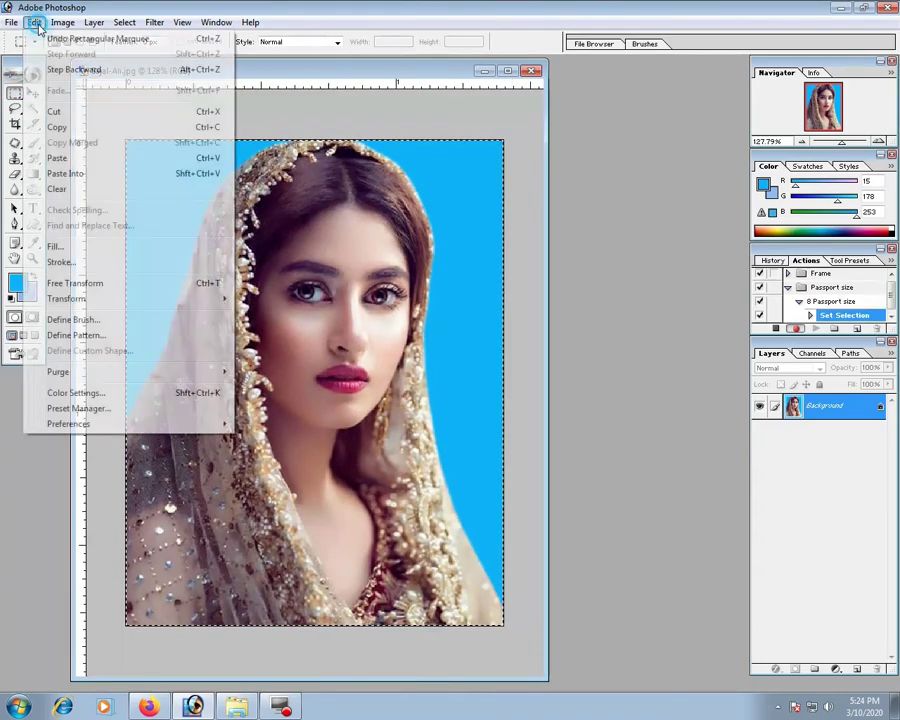
left_click(57, 127)
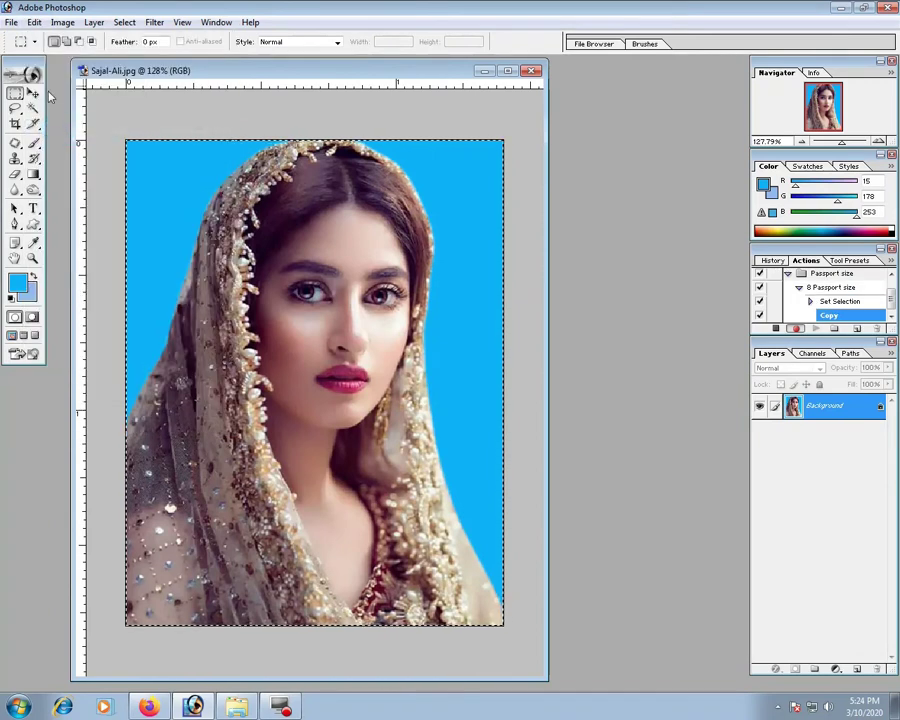
left_click(10, 22)
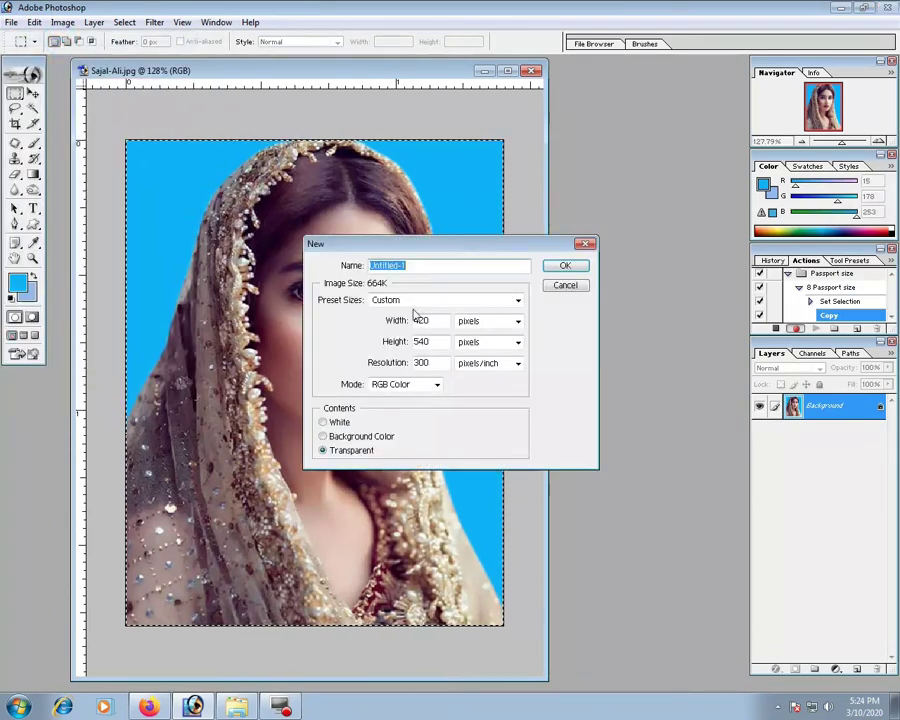
left_click(490, 300)
left_click(395, 416)
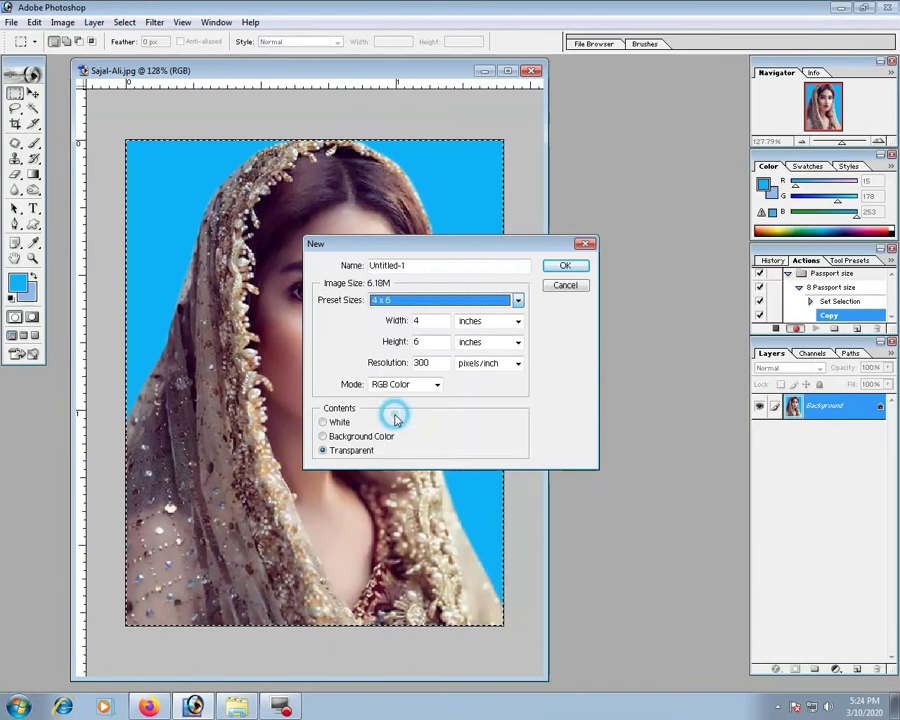
double_click(420, 320)
type("6")
key("Tab")
key("Tab")
Finish the new sheet at 6 x 4 inches and fit it in the window
type("4")
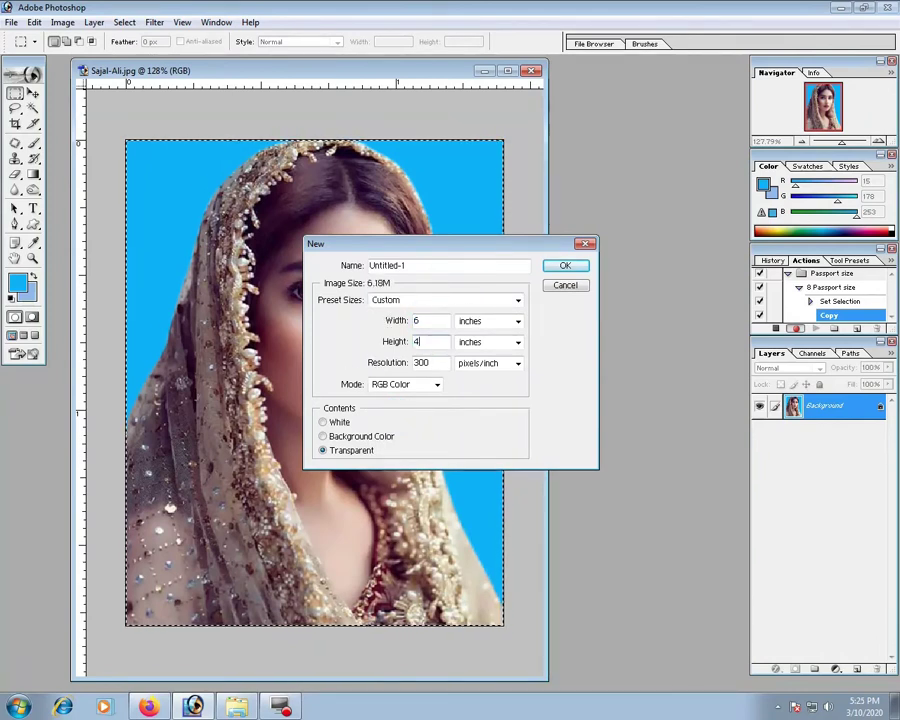
left_click(571, 268)
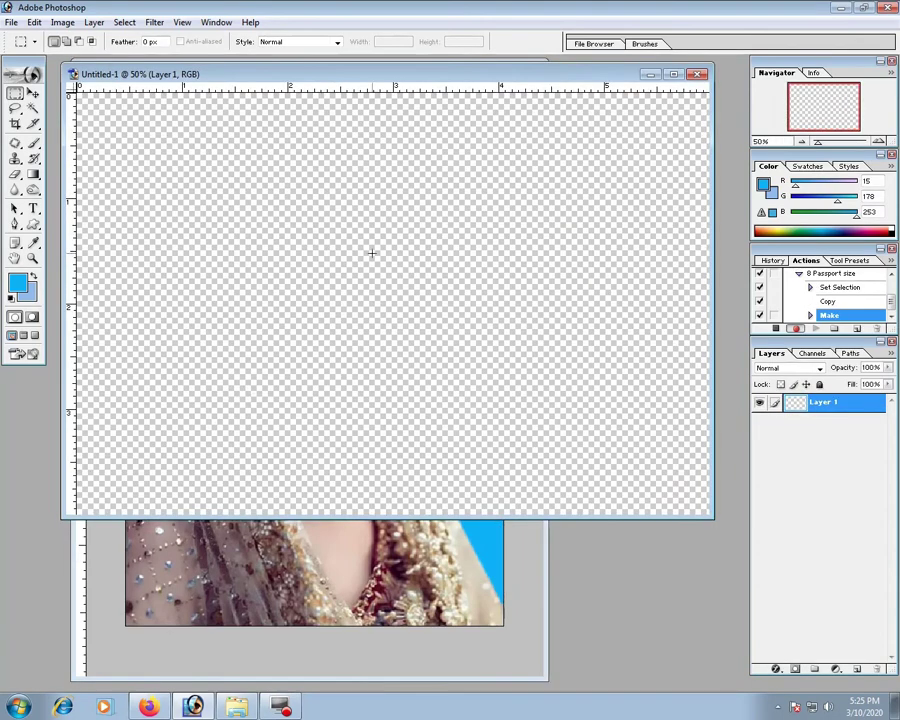
left_click(34, 256)
right_click(275, 223)
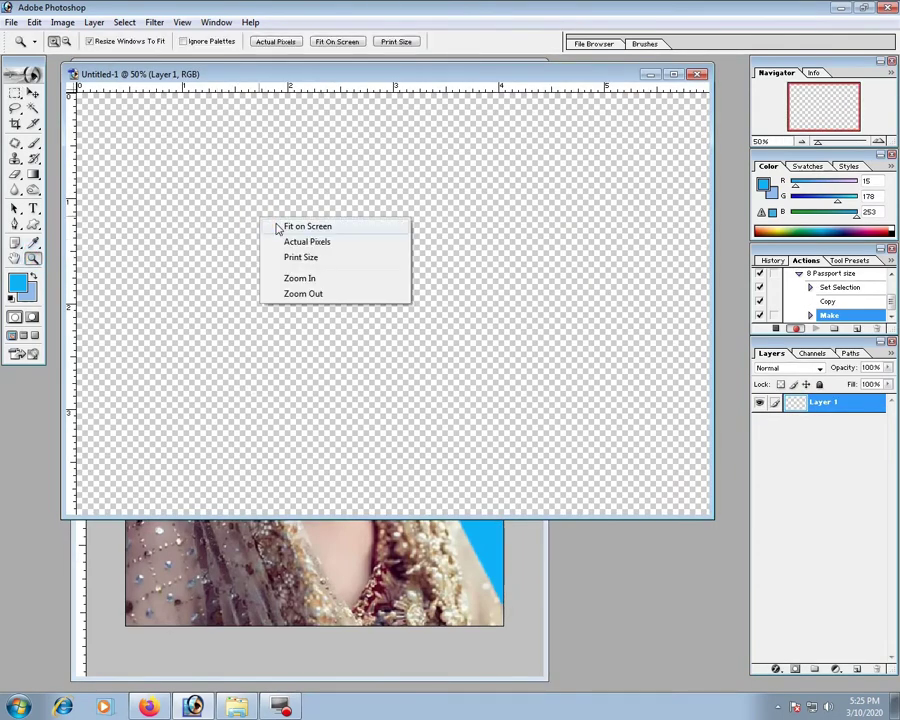
left_click(285, 227)
Paste the portrait and move it to the sheet's top-left corner
left_click(34, 22)
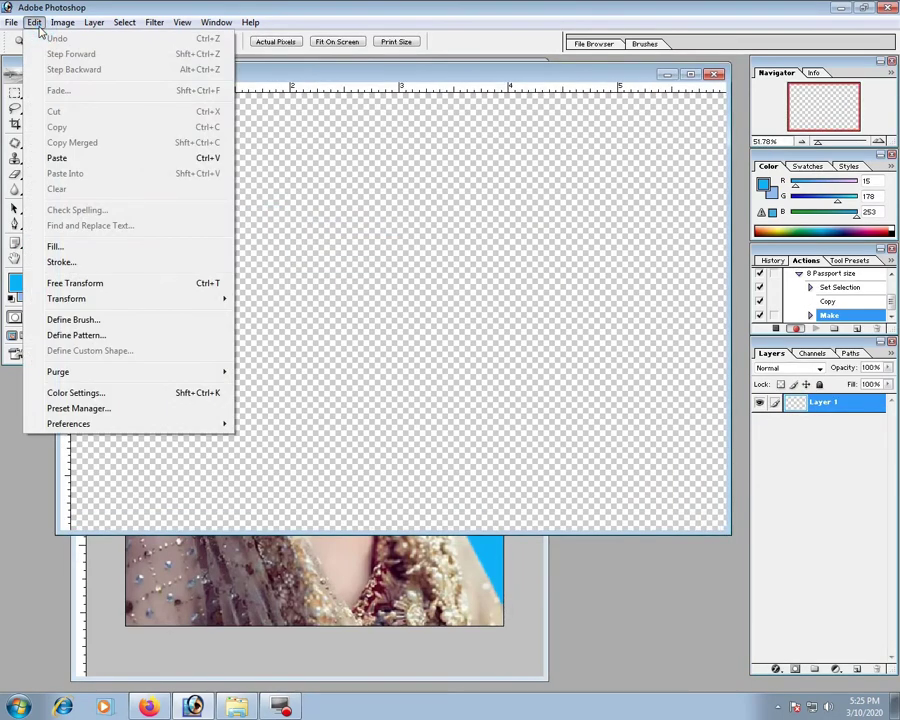
left_click(60, 159)
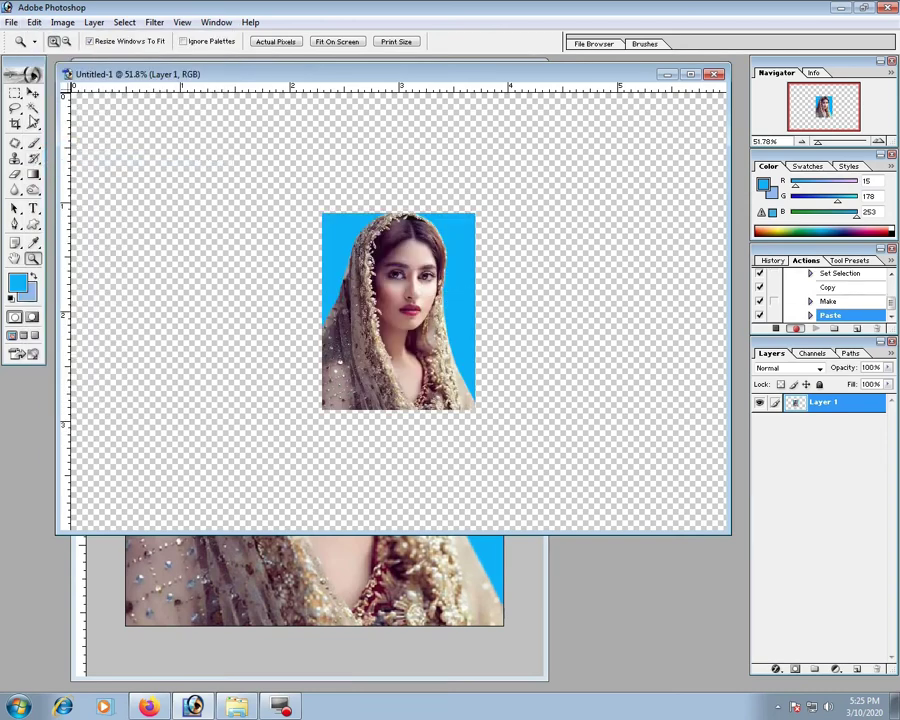
left_click(33, 91)
right_click(410, 273)
left_click(420, 282)
mouse_move(424, 286)
left_mouse_down()
mouse_move(222, 217)
mouse_move(191, 183)
left_mouse_up()
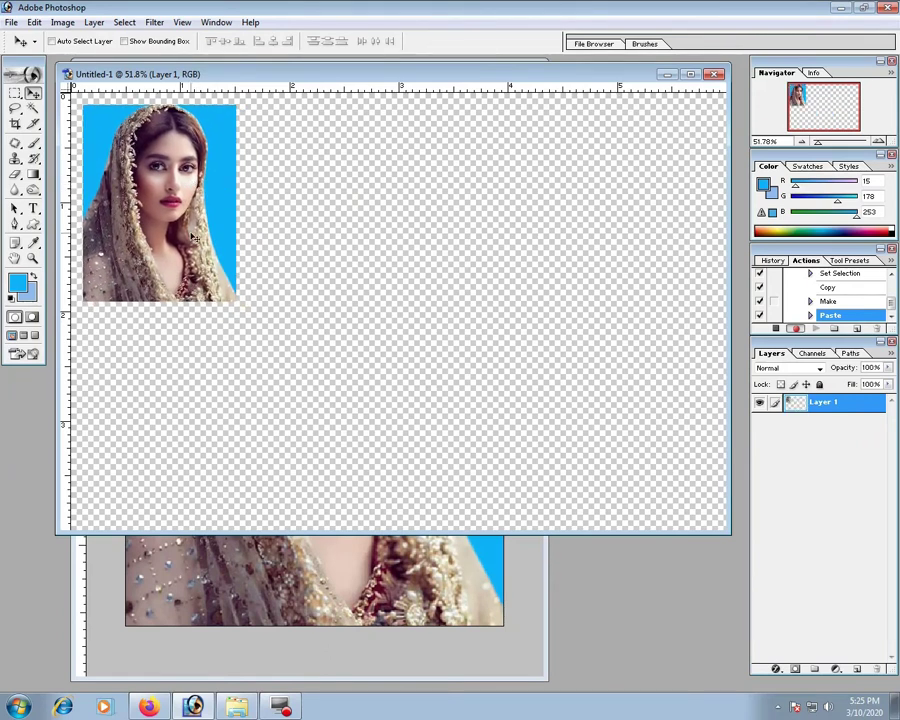
Duplicate the portrait layer three times, placing each copy to the right along the top row
left_click_drag(812, 414, 857, 668)
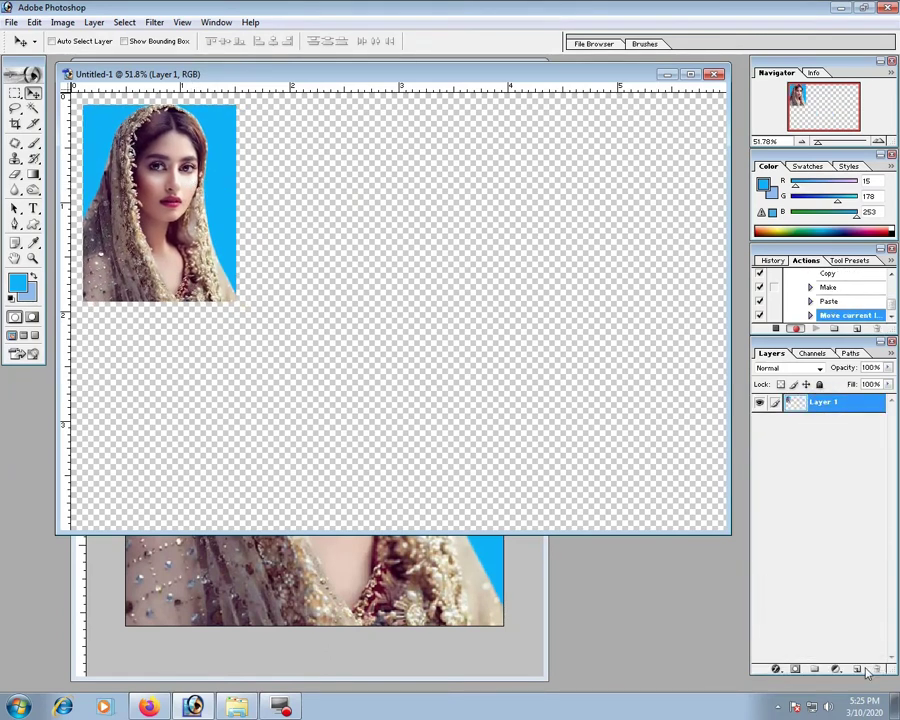
left_click_drag(176, 268, 338, 268)
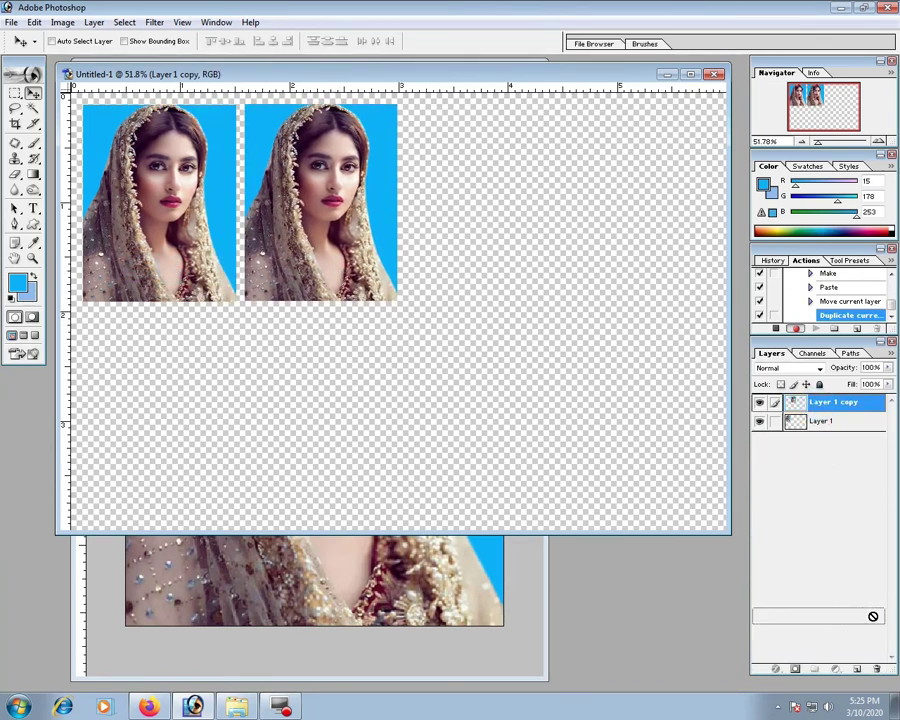
left_click_drag(817, 408, 840, 667)
left_click_drag(332, 273, 494, 271)
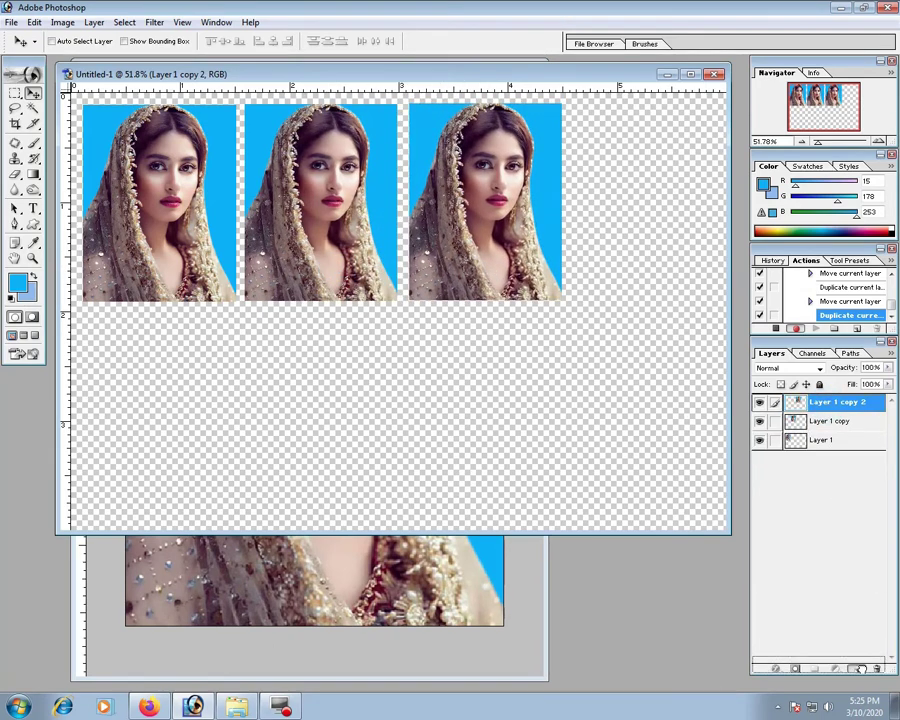
left_click_drag(837, 402, 840, 667)
left_click_drag(453, 251, 604, 251)
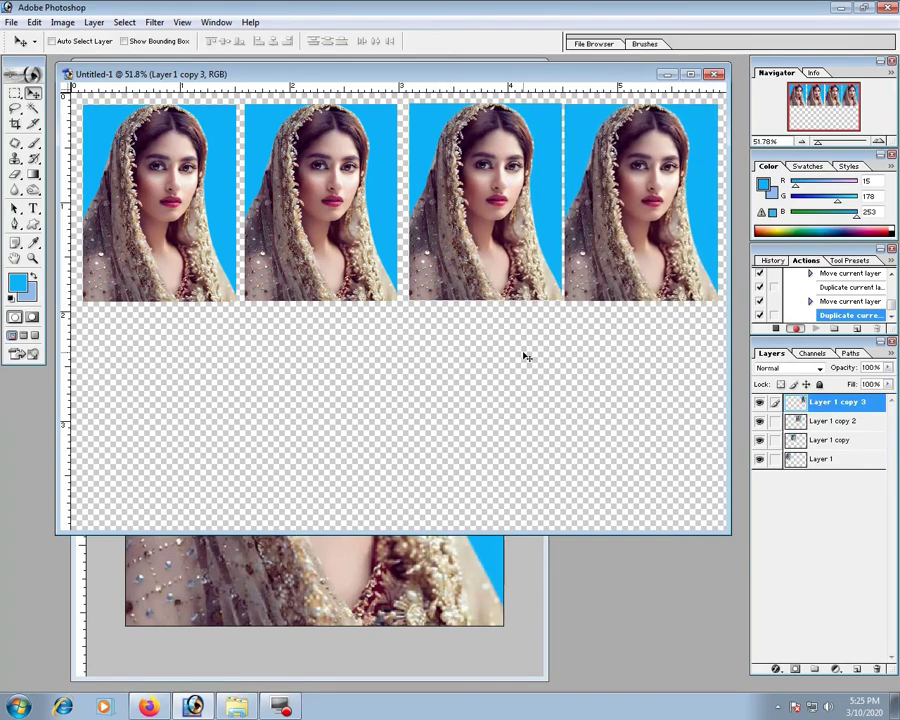
Link the four portrait layers and distribute them evenly across the row
left_click(775, 421)
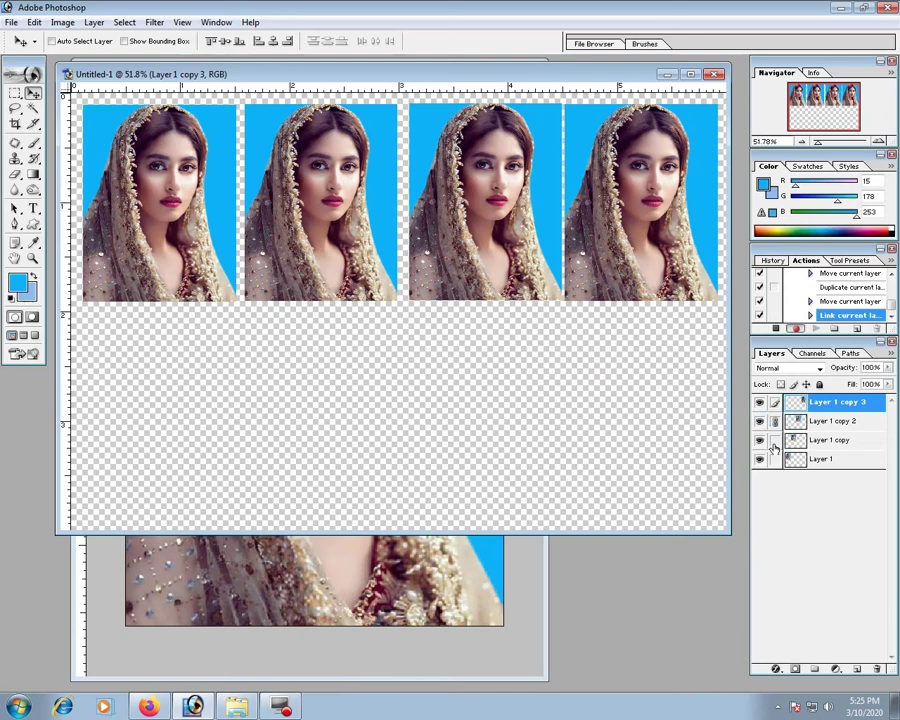
left_click(775, 440)
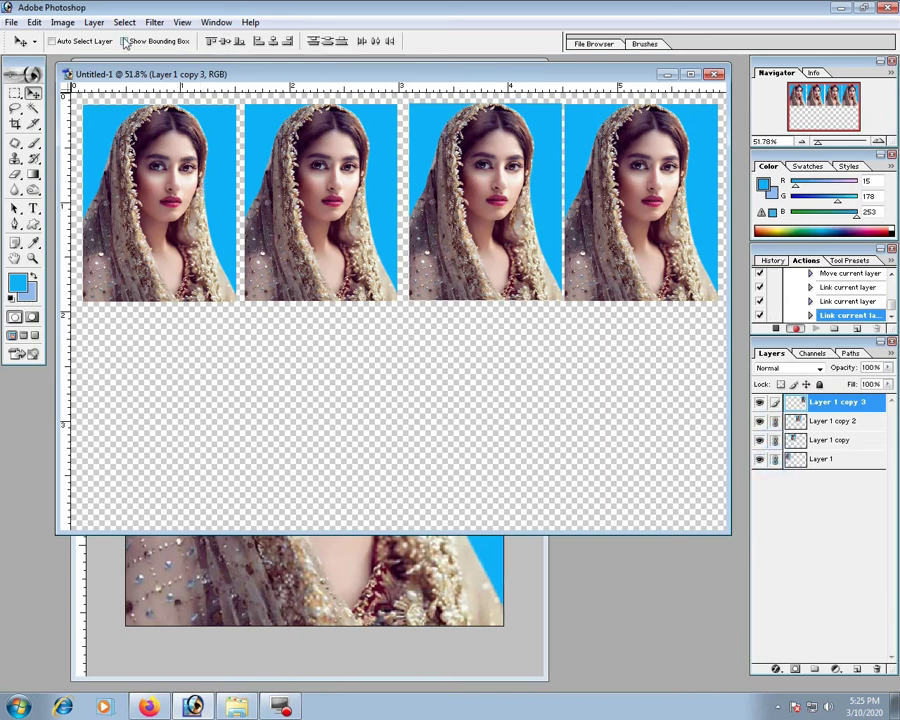
left_click(229, 44)
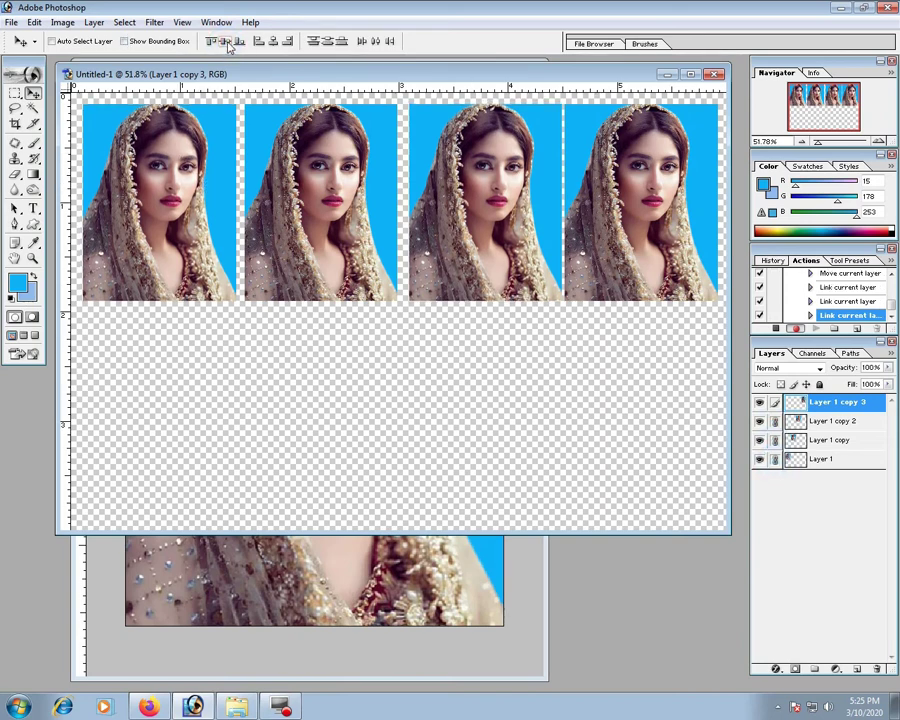
left_click(359, 42)
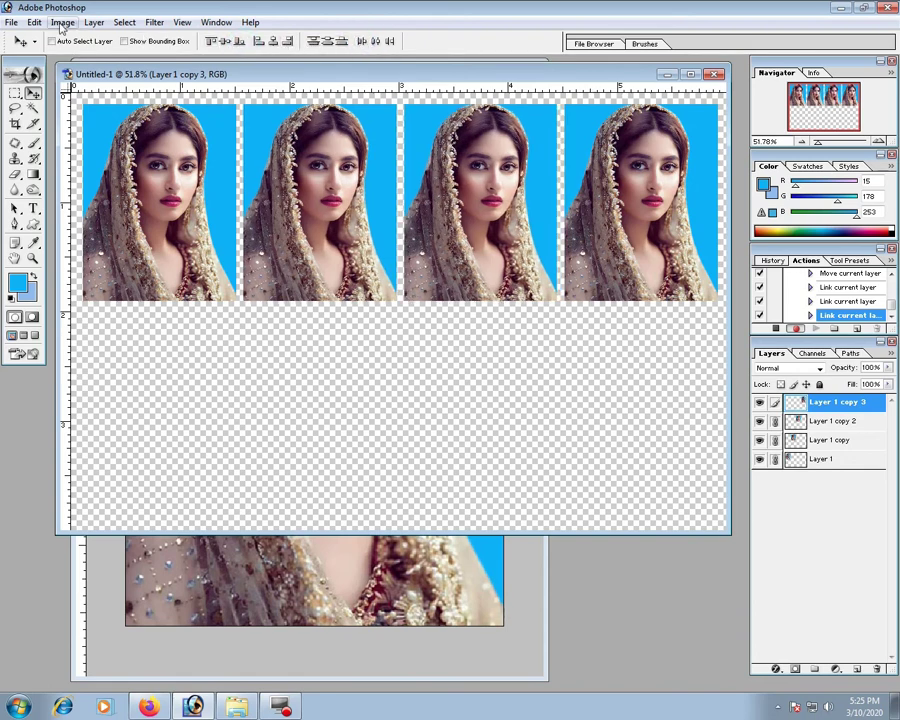
Merge the linked portraits into one row layer and duplicate that layer
left_click(95, 23)
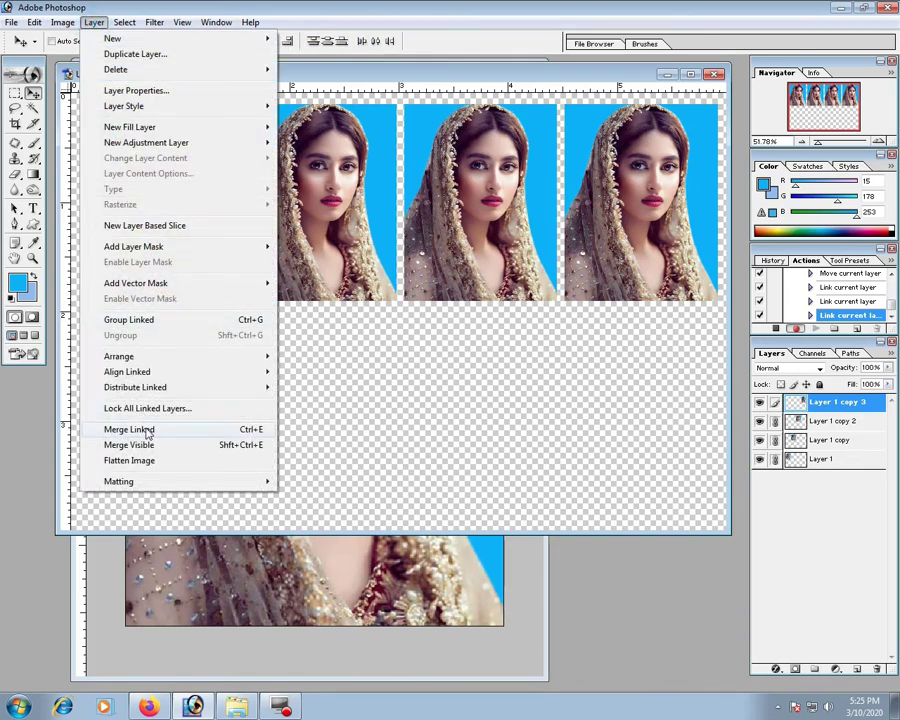
left_click(147, 430)
mouse_move(792, 405)
left_mouse_down()
mouse_move(869, 667)
mouse_move(858, 669)
left_mouse_up()
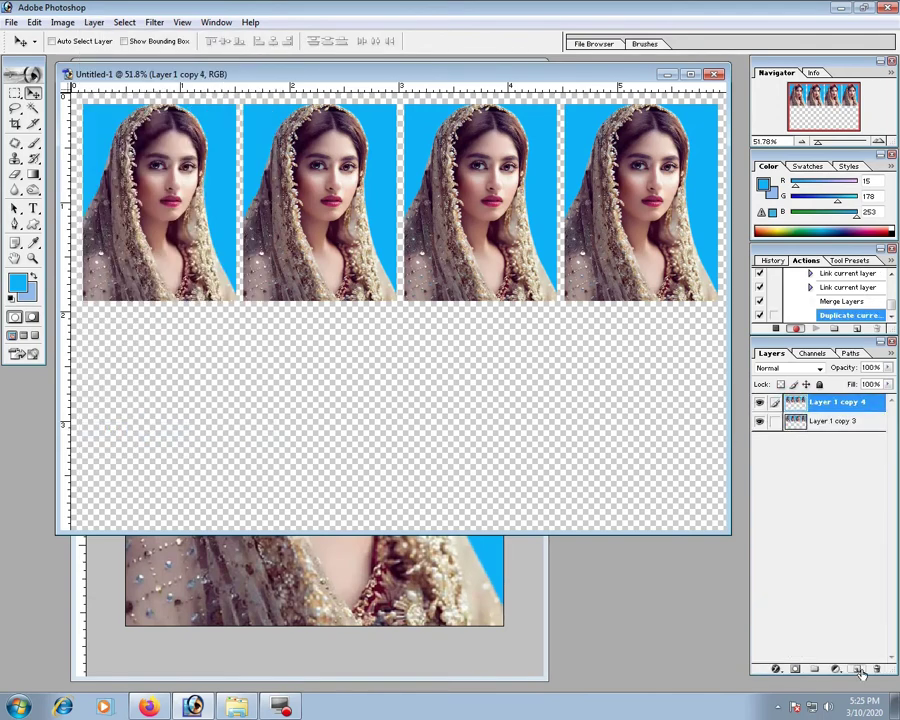
Move the duplicated row below the first, link both rows and nudge them down
left_click_drag(435, 190, 436, 391)
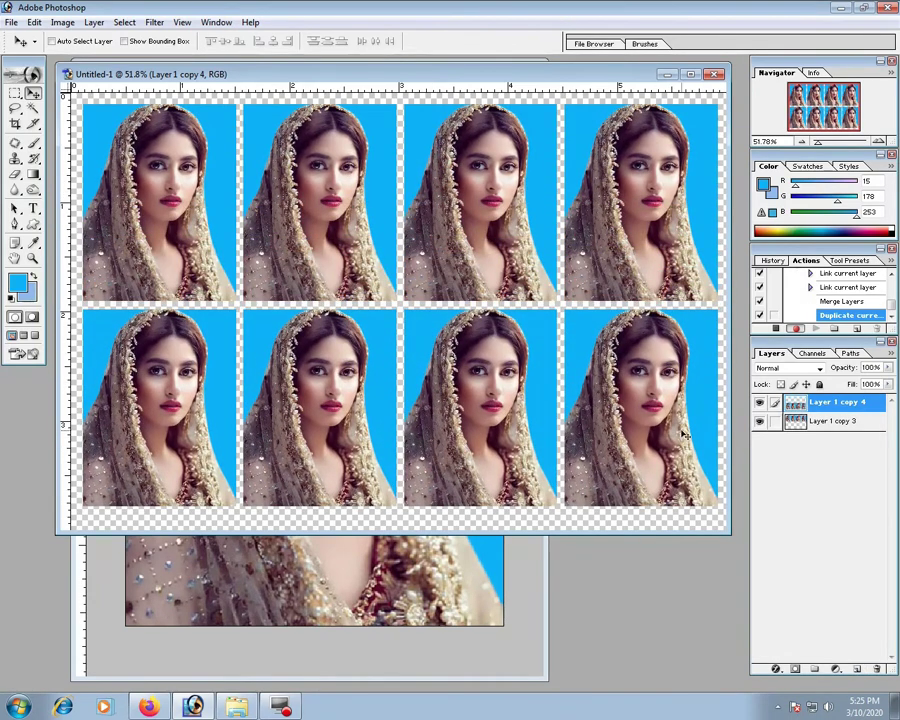
left_click(777, 424)
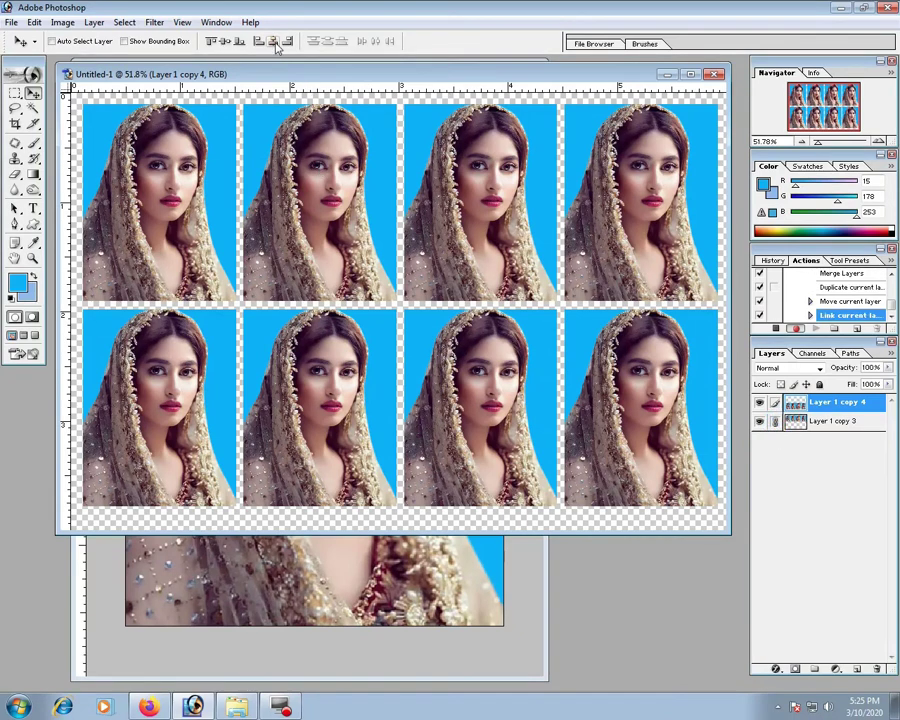
left_click_drag(292, 350, 317, 363)
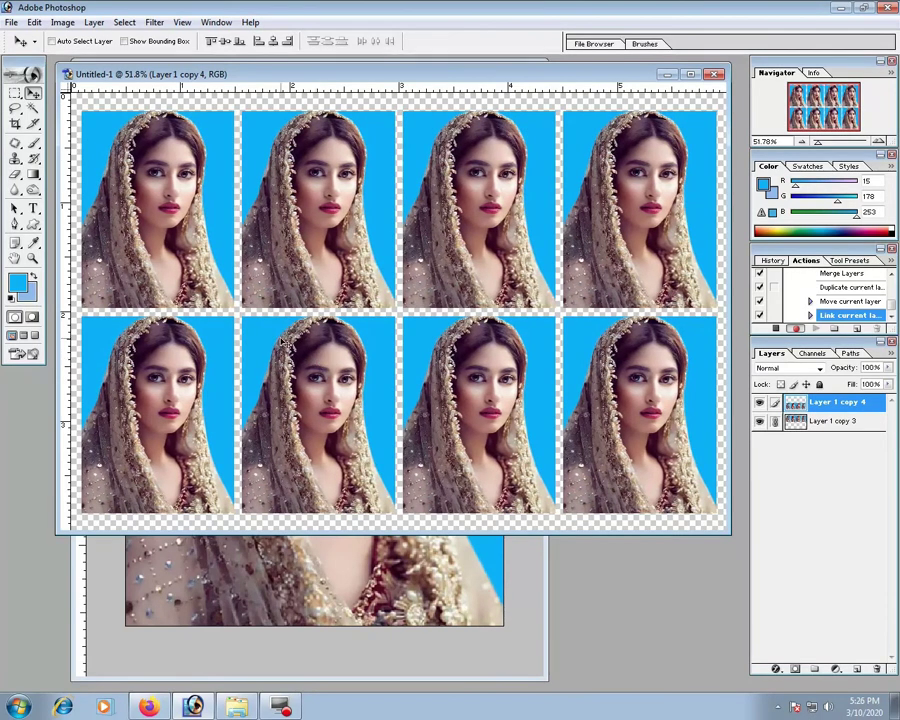
Merge the two rows into one layer and stop the action recording
left_click(94, 22)
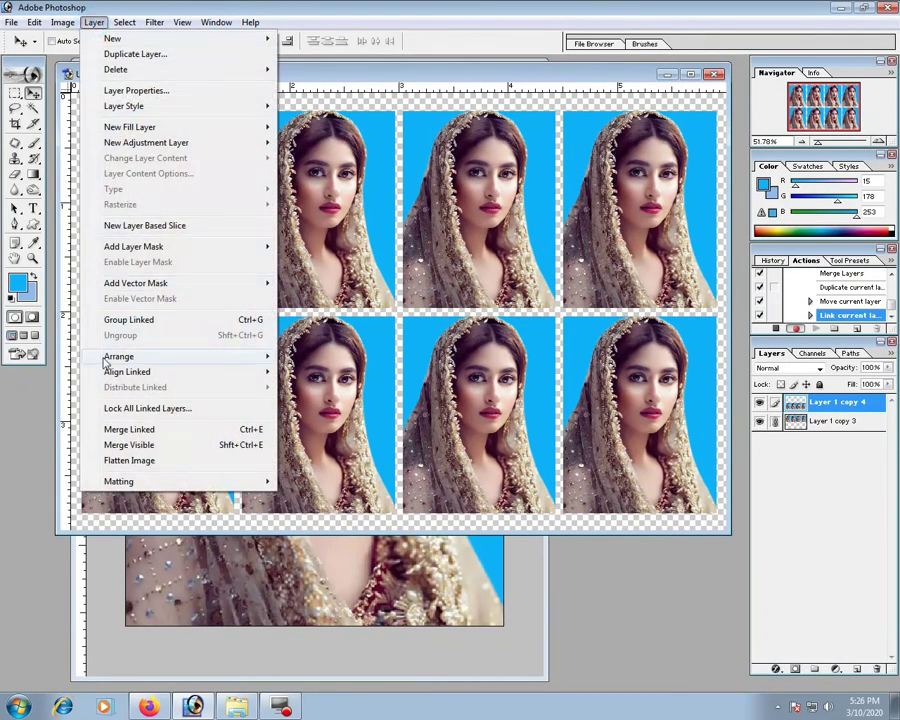
left_click(147, 429)
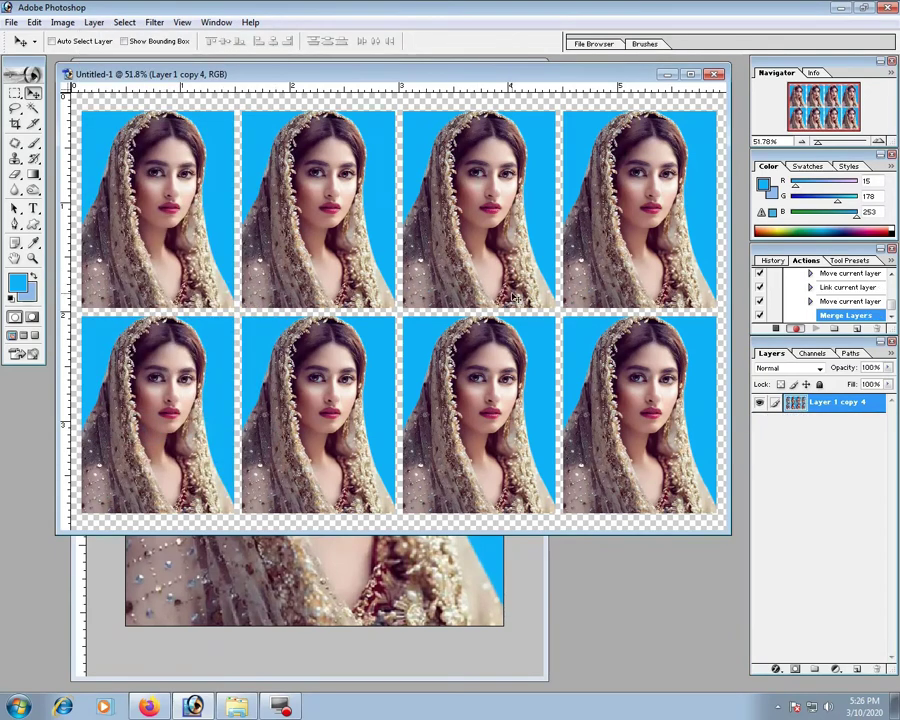
left_click(778, 329)
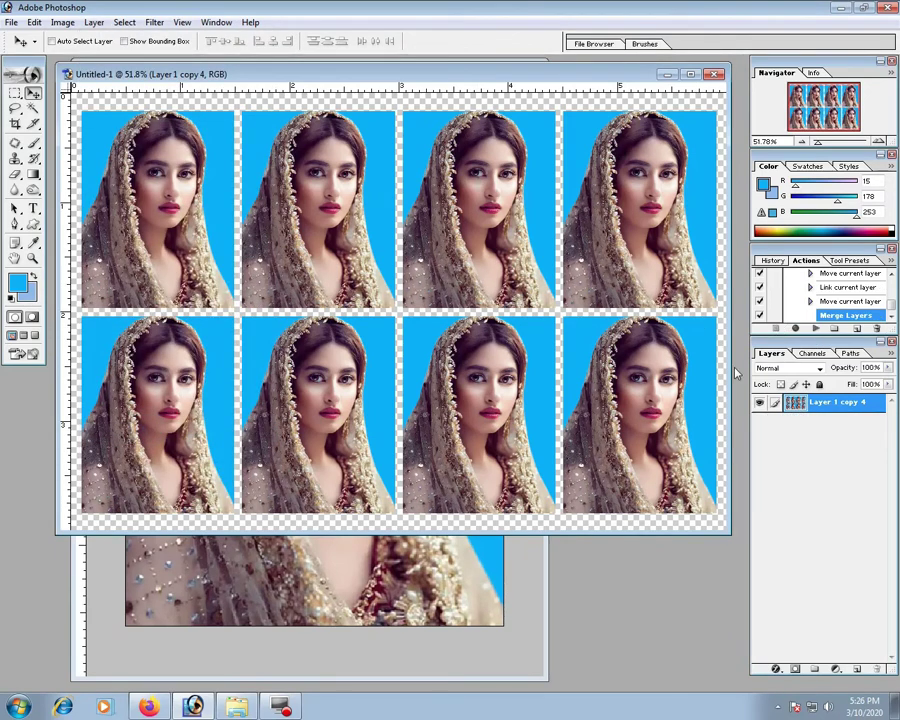
left_click(667, 75)
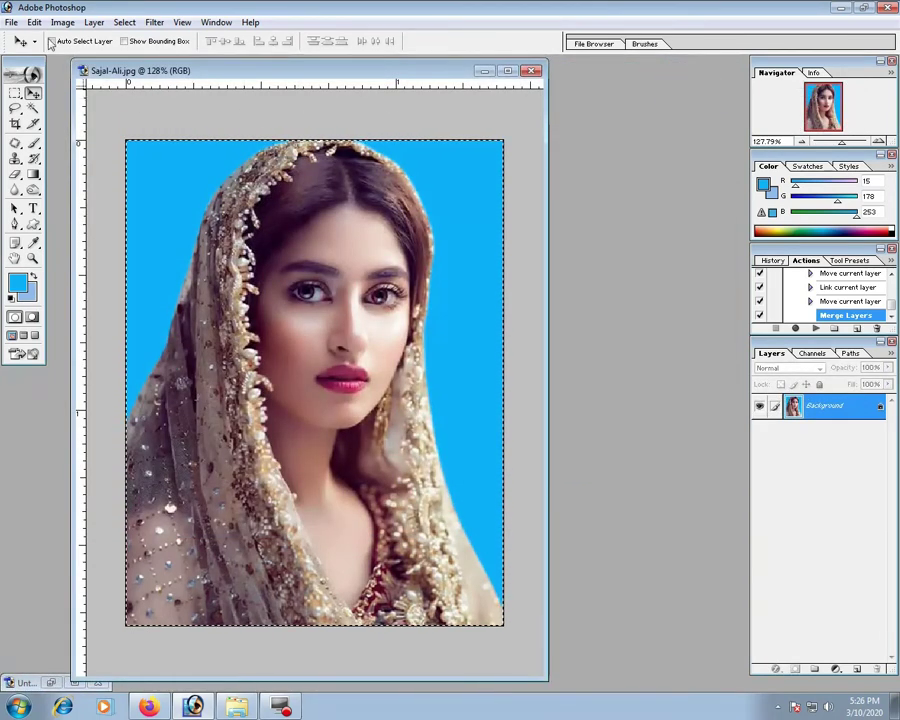
Minimize Untitled-1, then replay the action on the portrait and stop it at the Merge Layers alert
left_click_drag(253, 72, 249, 69)
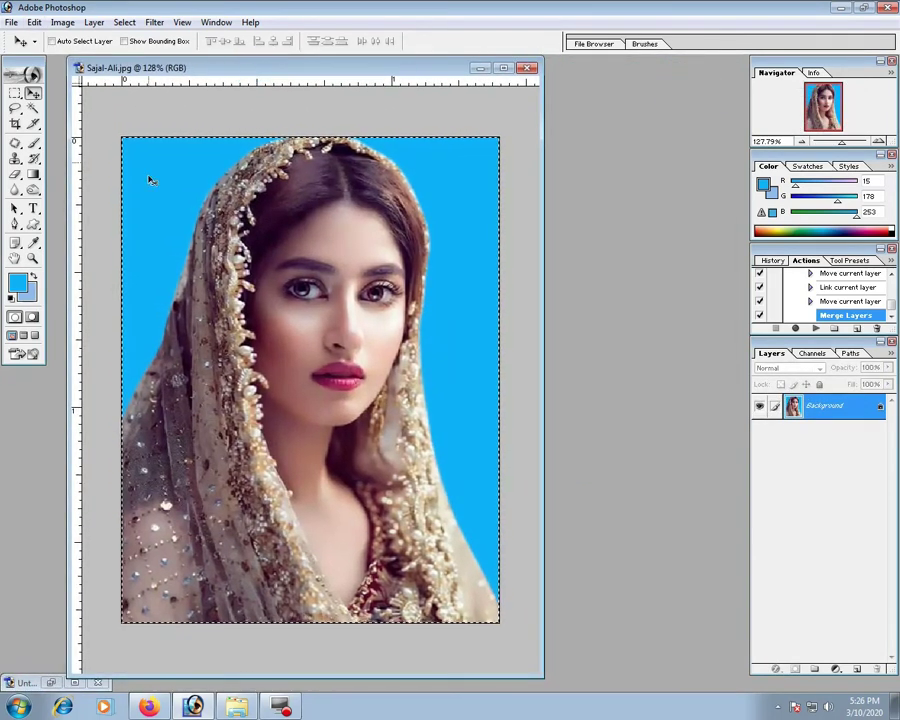
left_click(11, 22)
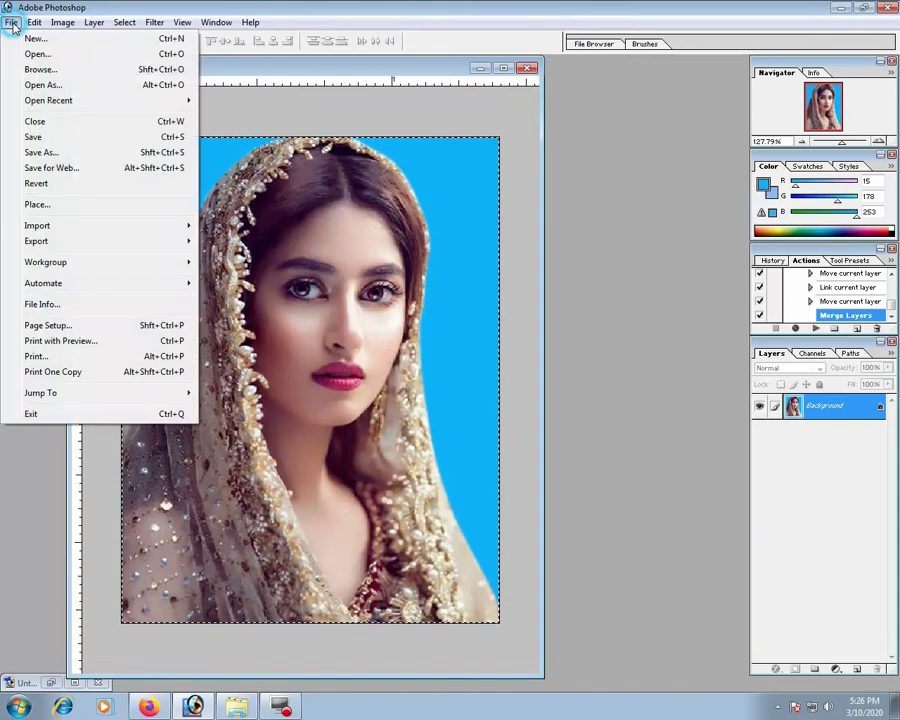
left_click(274, 62)
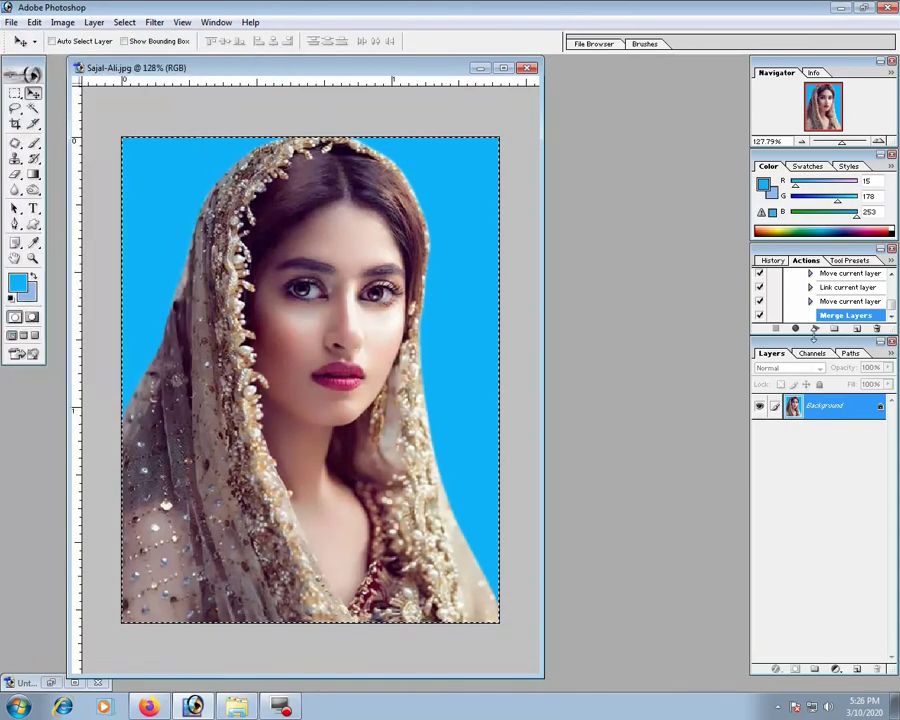
left_click(816, 330)
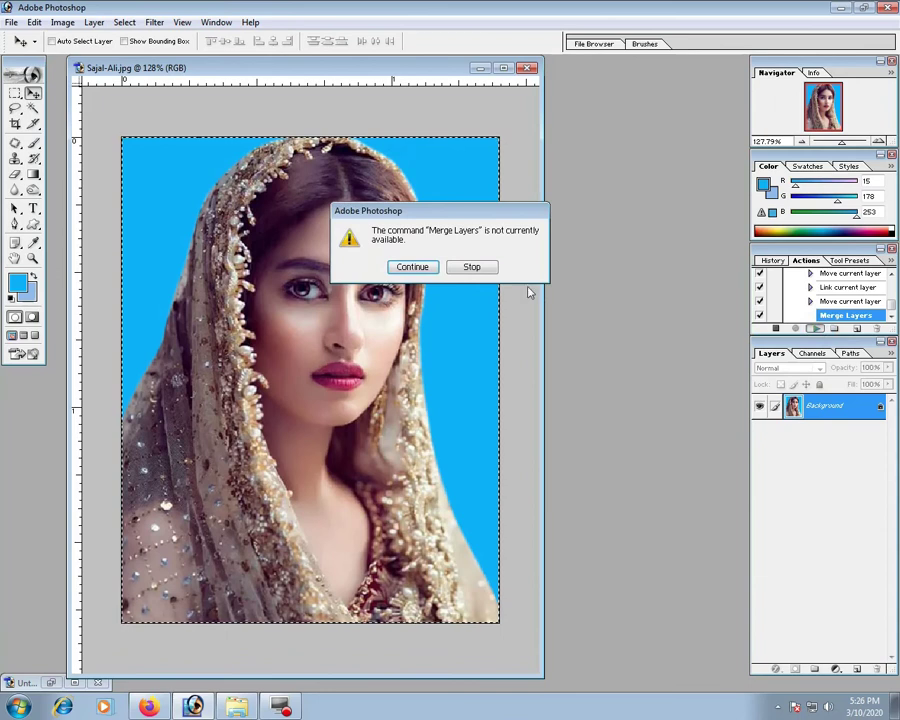
left_click(480, 265)
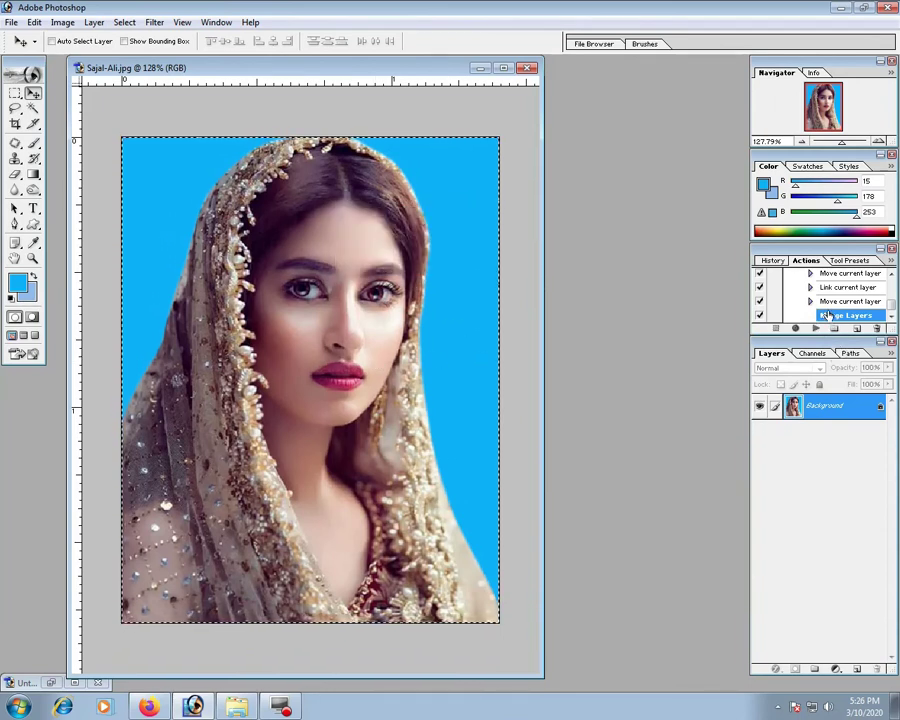
Collapse the Passport size action set in the Actions panel
scroll(829, 313, "up", 2)
scroll(829, 313, "up", 2)
scroll(829, 313, "up", 2)
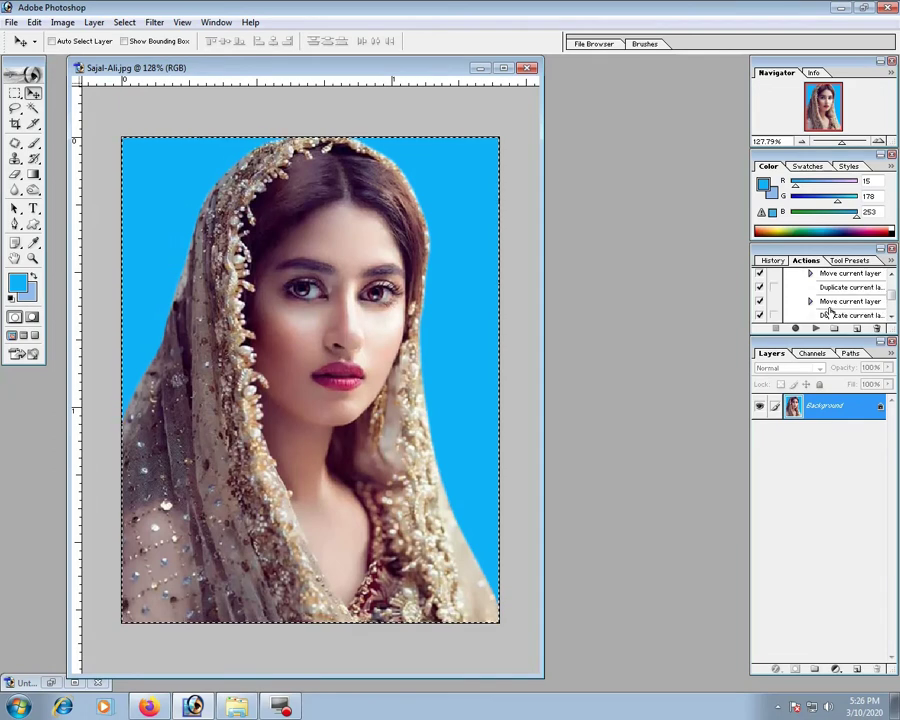
scroll(829, 313, "up", 2)
scroll(829, 313, "up", 2)
scroll(829, 313, "up", 2)
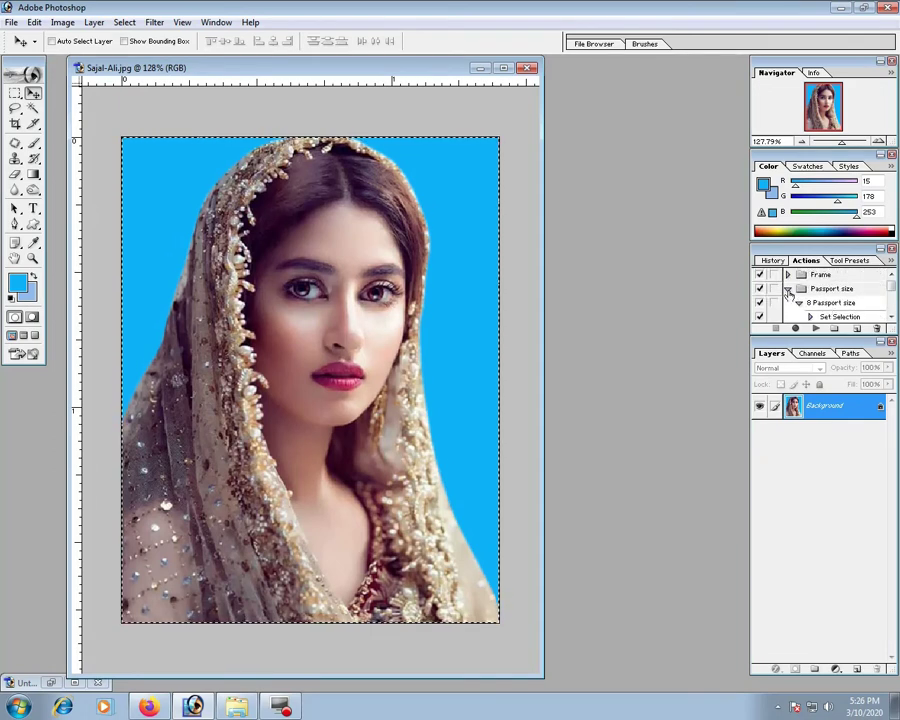
left_click(788, 289)
left_click_drag(133, 68, 126, 68)
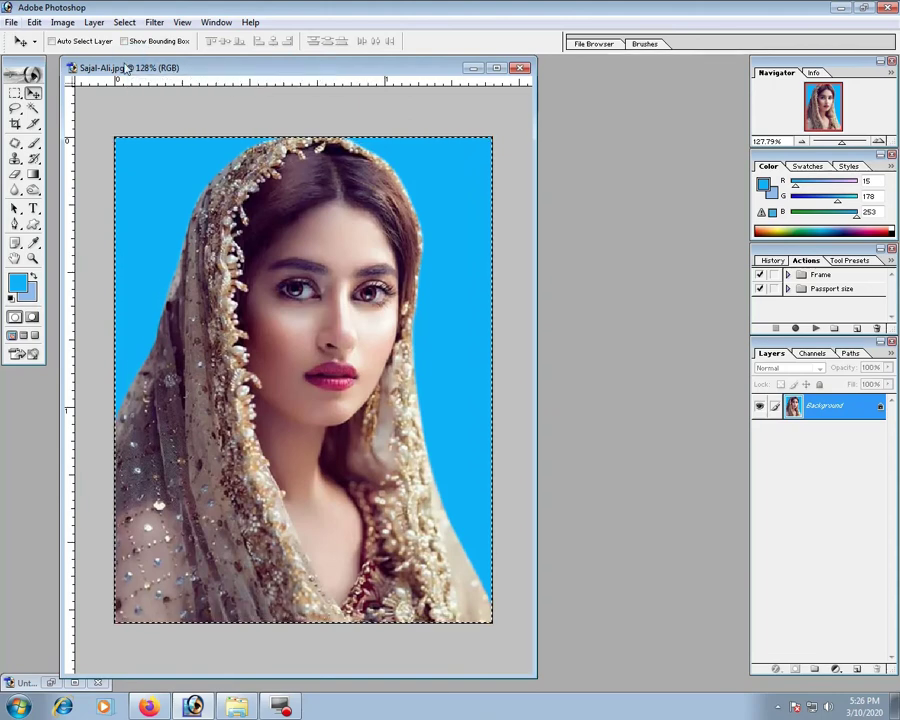
Play the 8 Passport size action with F2 to generate the Untitled-2 sheet of eight portraits
key("F2")
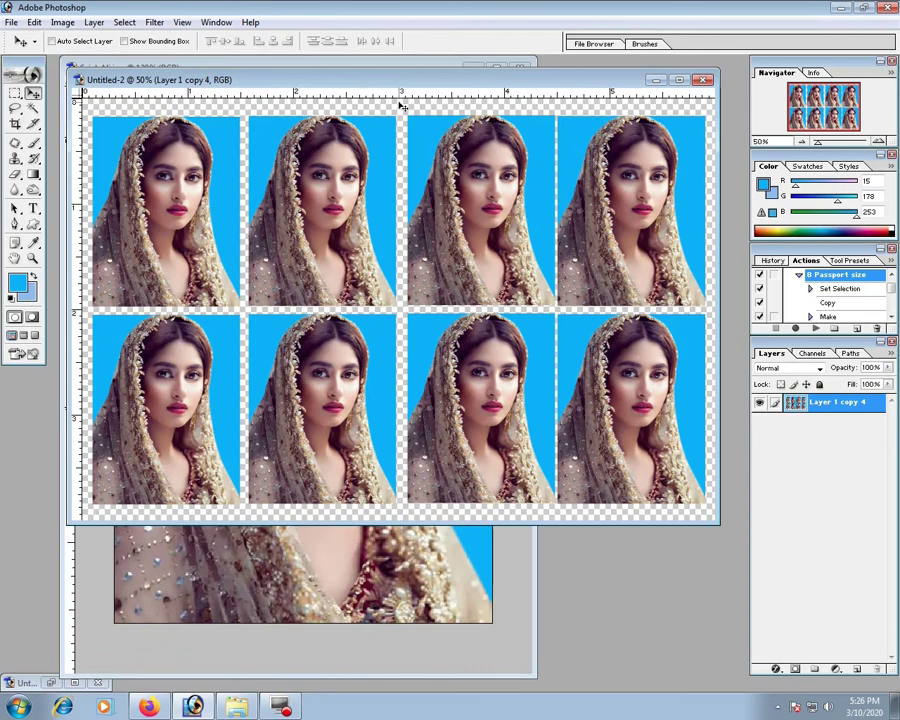
left_click_drag(402, 81, 402, 84)
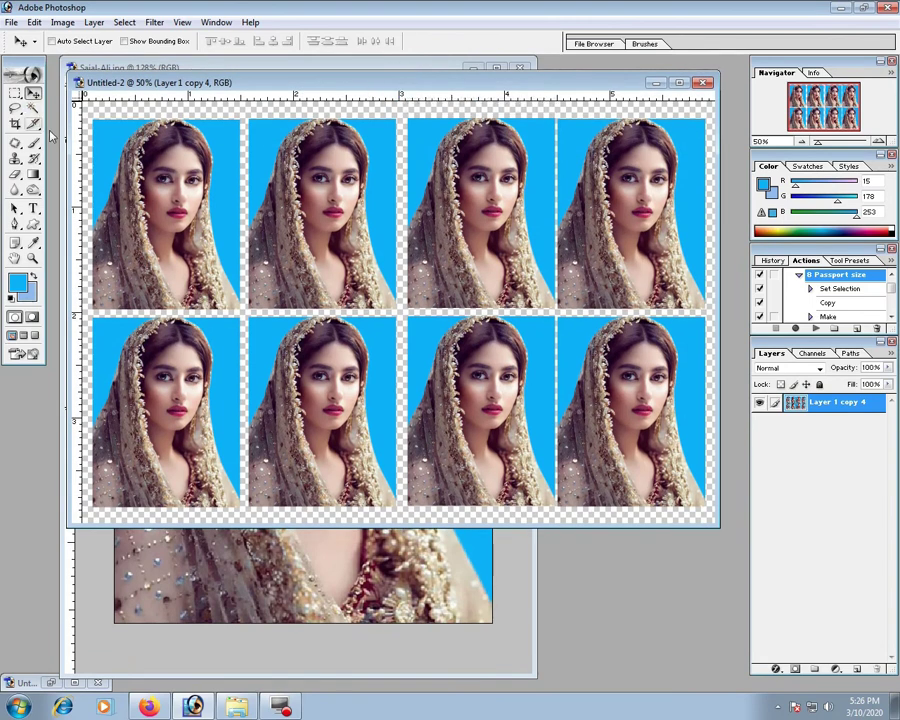